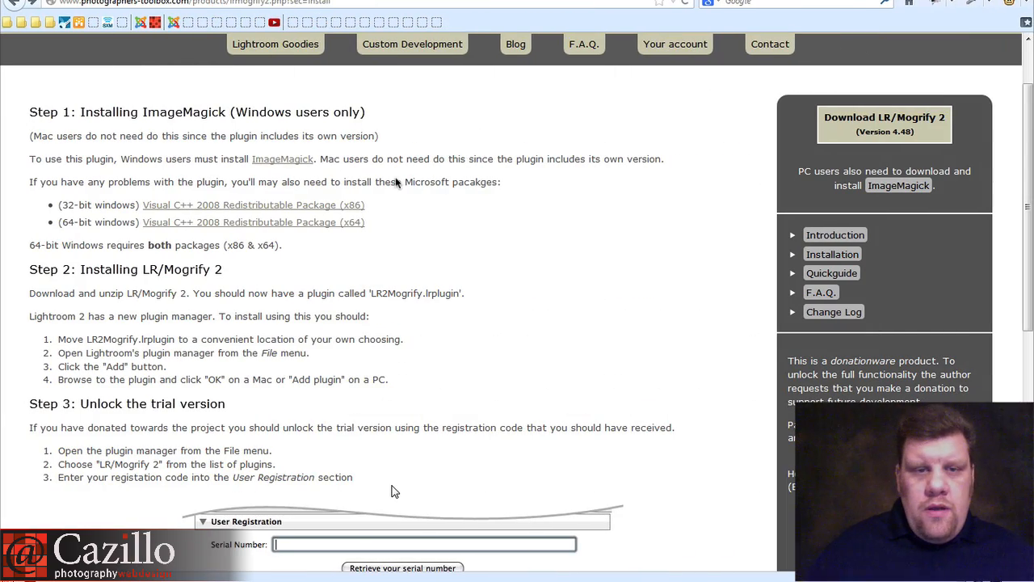
# Read through the LR/Mogrify 2 installation instructions, from installing ImageMagick to the Windows set-up section
pyautogui.scroll(2, 499, 235)
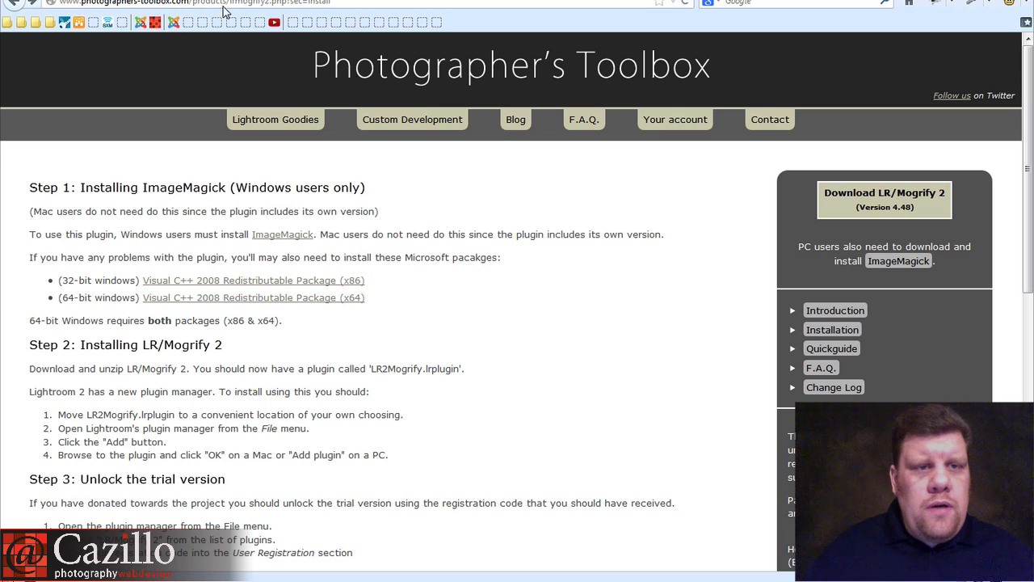
pyautogui.scroll(-3, 529, 241)
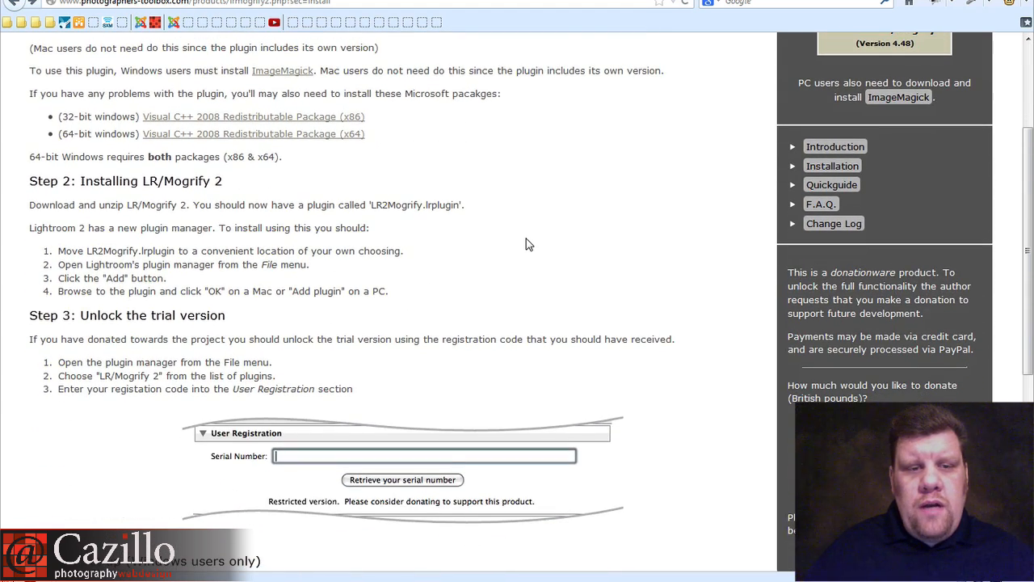
pyautogui.scroll(1, 526, 244)
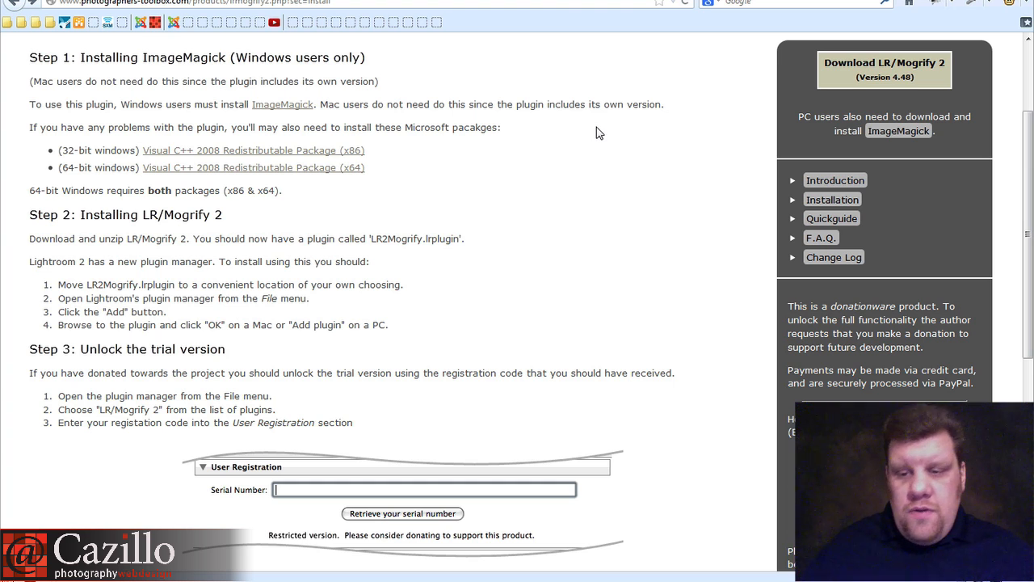
pyautogui.scroll(-5, 601, 138)
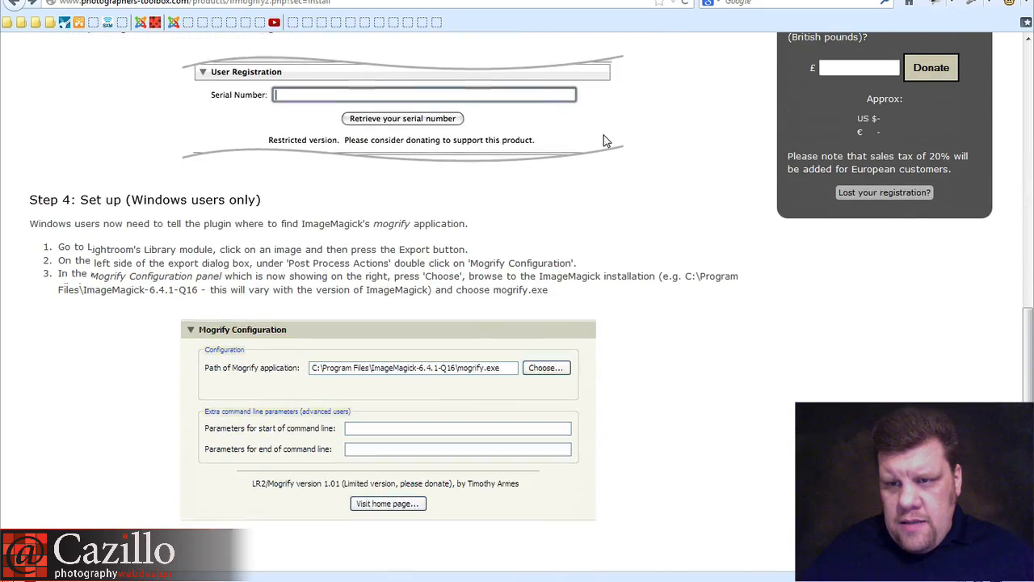
pyautogui.scroll(5, 603, 141)
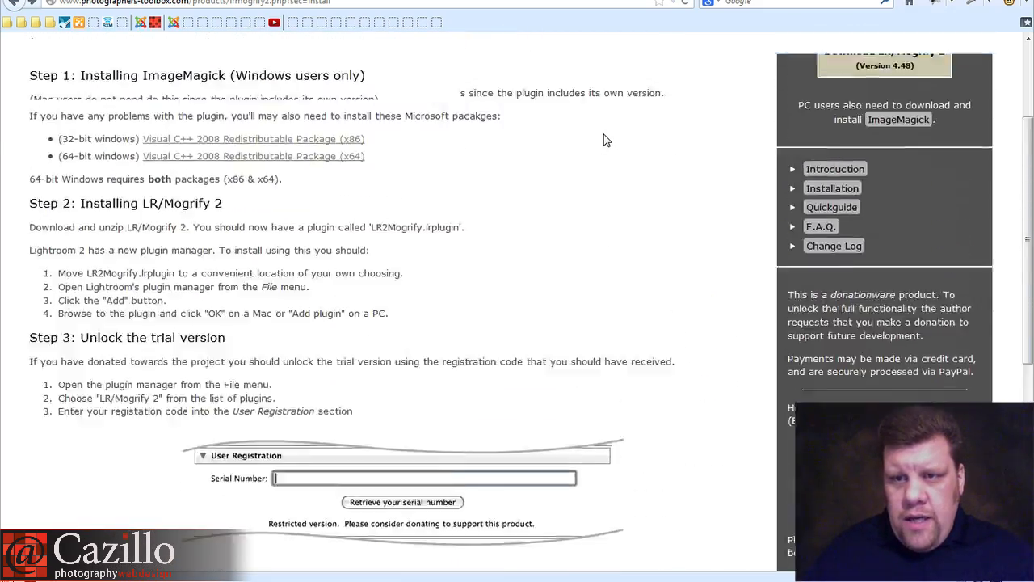
pyautogui.scroll(2, 603, 141)
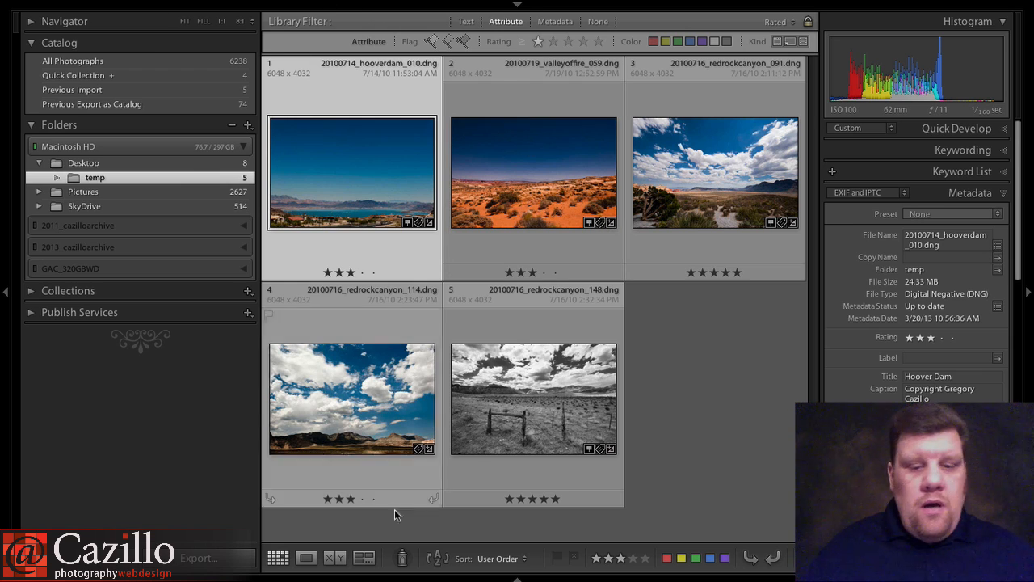
# Switch to Finder, look up LRMogrify2.lrplugin in the LRPlugins folder inside Documents, and close the window
pyautogui.moveTo(382, 575)
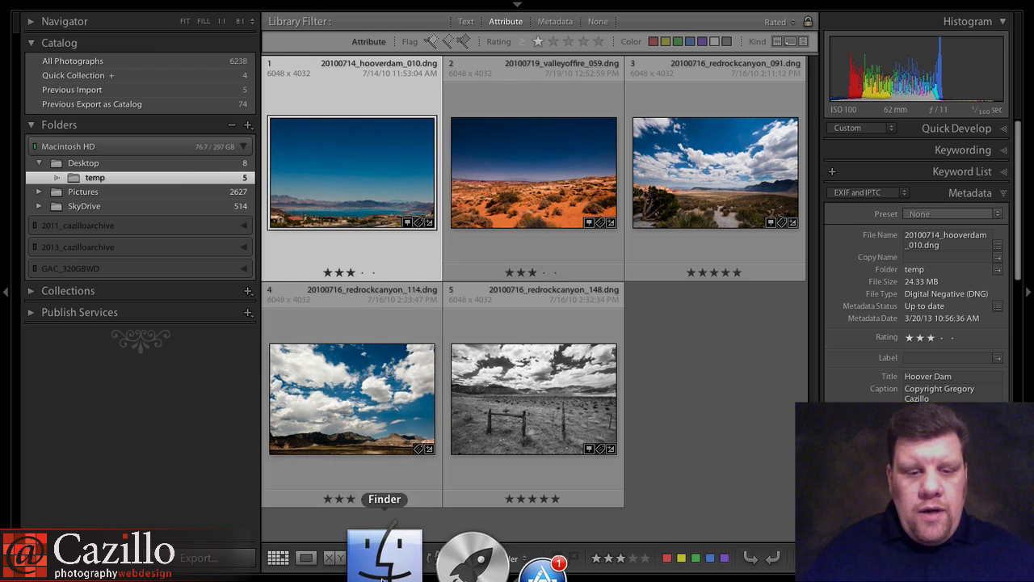
pyautogui.rightClick(382, 577)
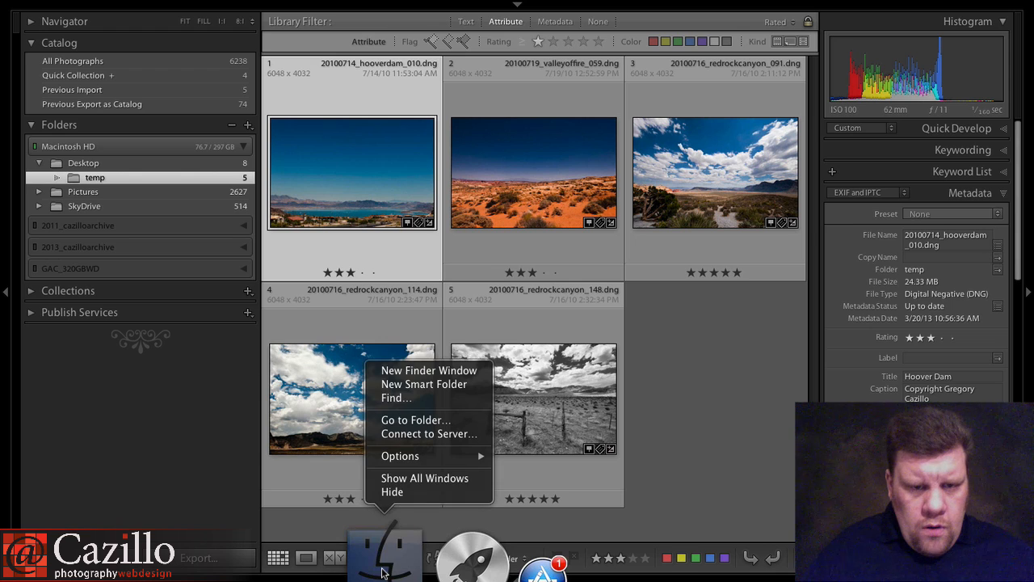
pyautogui.click(382, 572)
pyautogui.moveTo(378, 578)
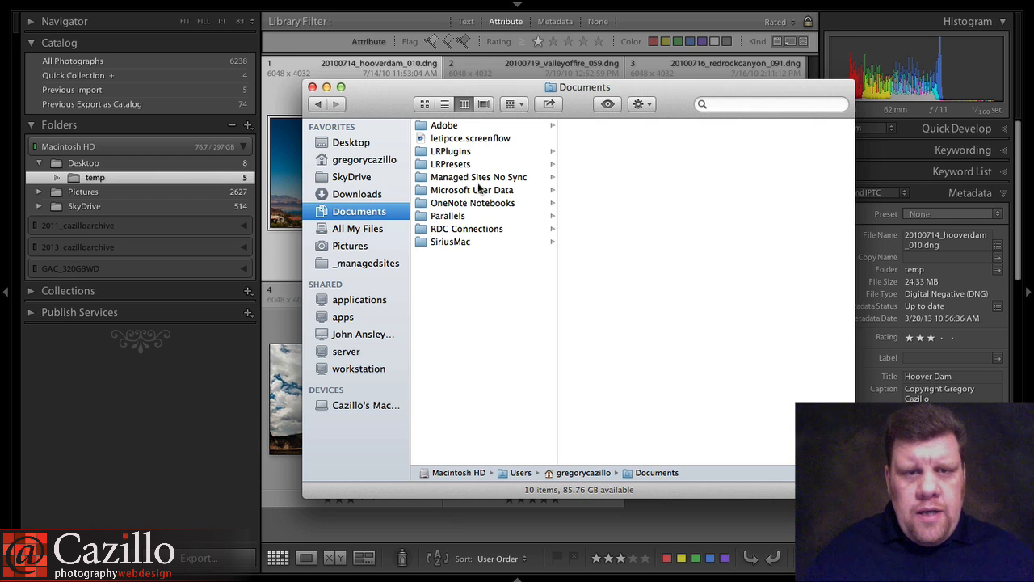
pyautogui.click(450, 151)
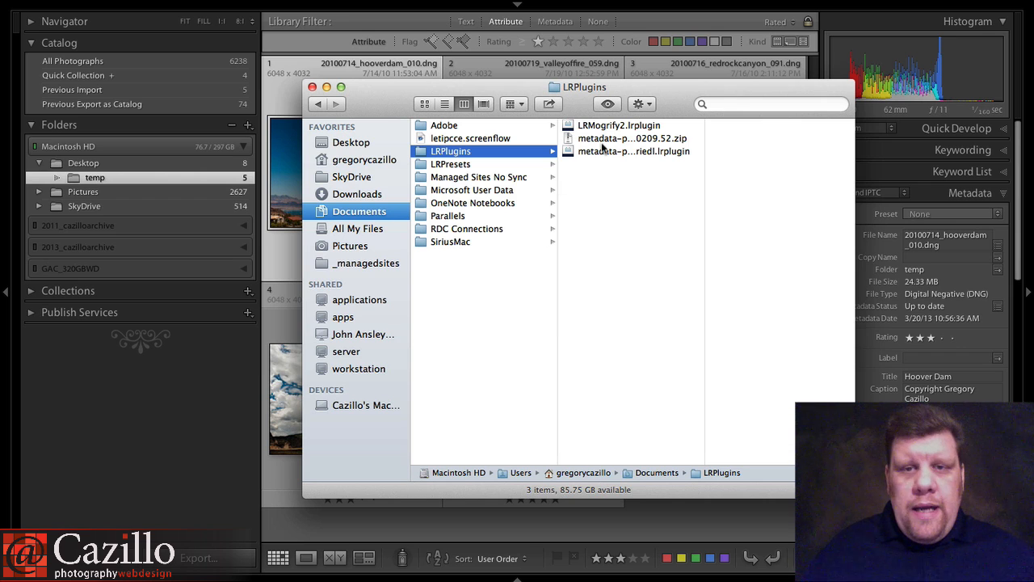
pyautogui.moveTo(673, 109); pyautogui.dragTo(664, 108)
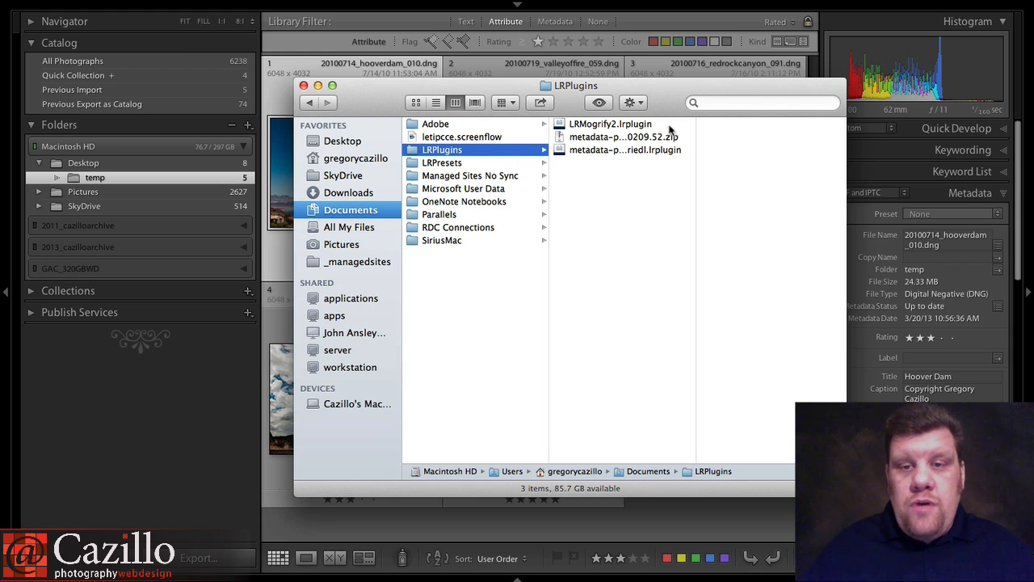
pyautogui.click(303, 85)
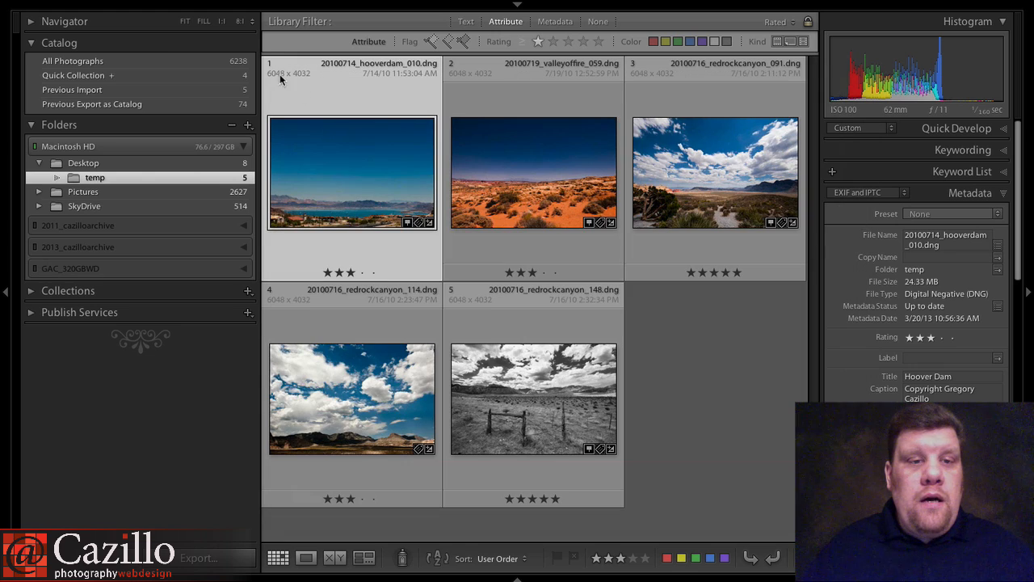
# Check the LR/Mogrify 2 plug-in's registration and installation status in Lightroom's Plug-in Manager
pyautogui.click(118, 1)
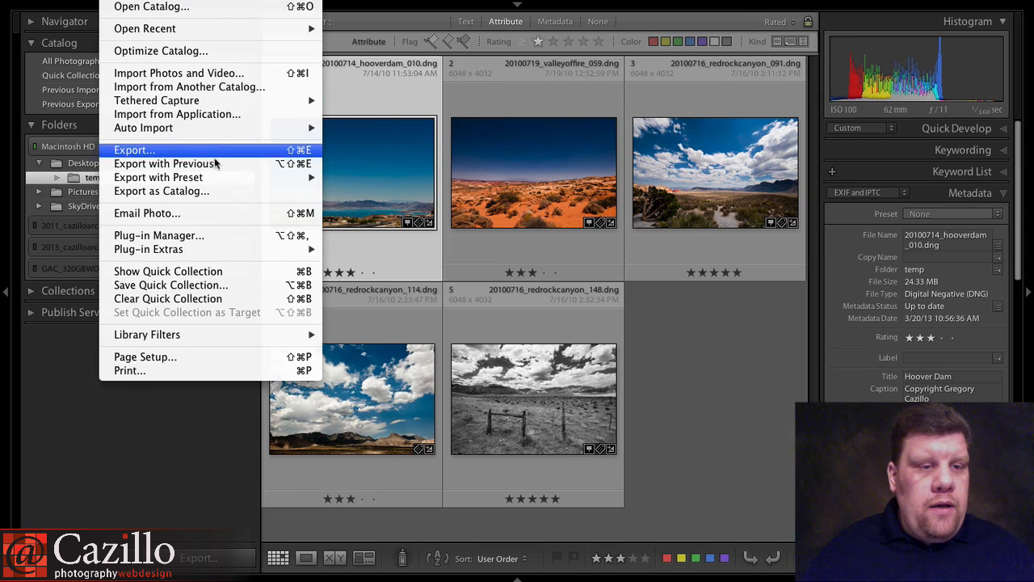
pyautogui.click(279, 236)
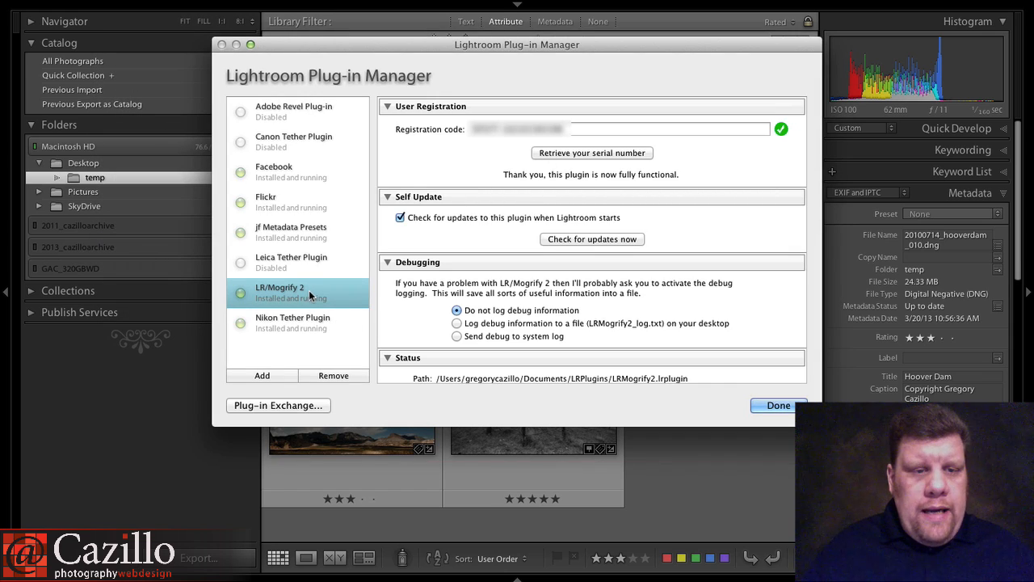
pyautogui.click(780, 405)
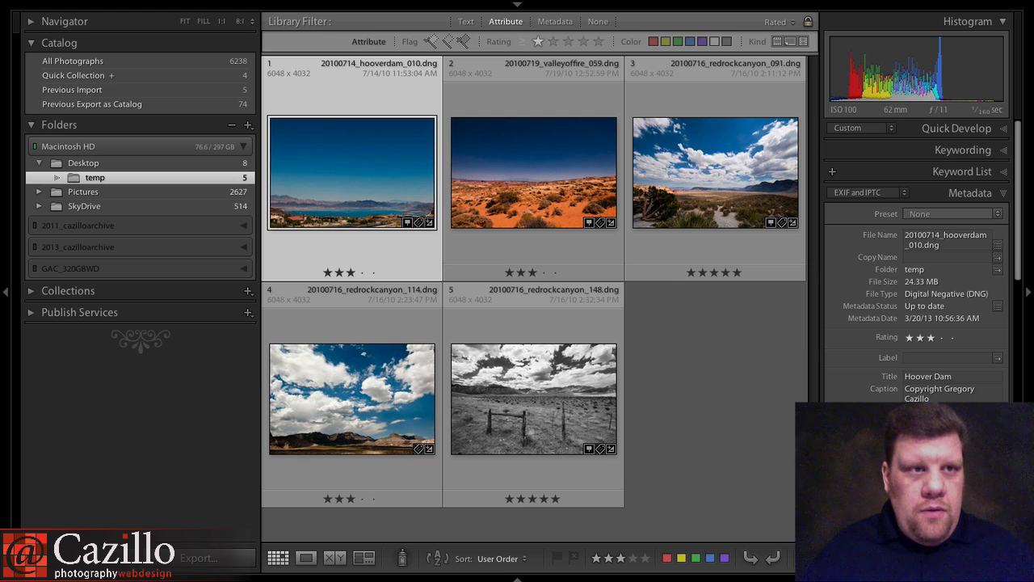
# Open the export settings for the Hoover Dam photo and select the LR/Mogrify 2 Outer Borders and Inner Borders actions in turn
pyautogui.click(112, 0)
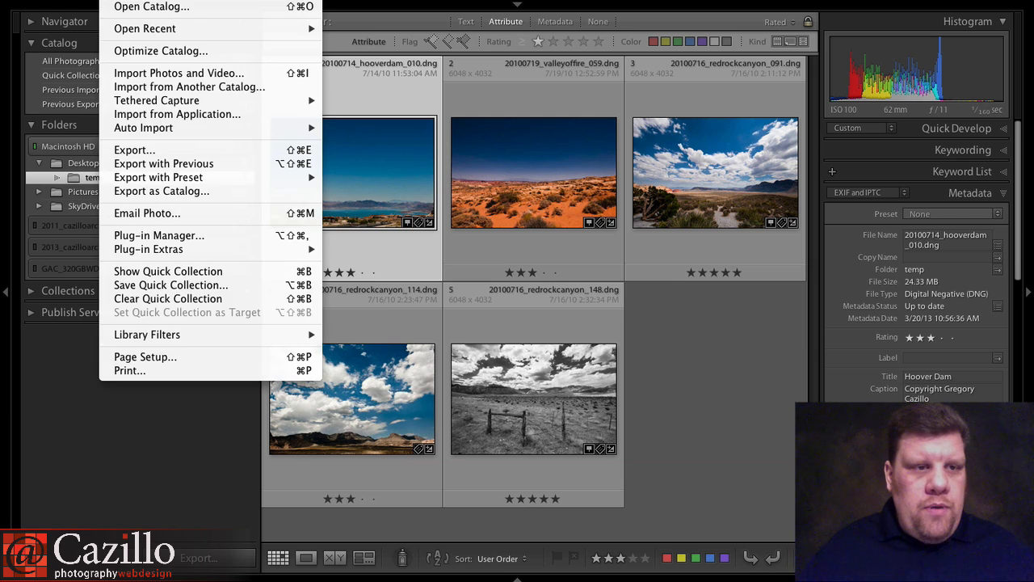
pyautogui.click(127, 150)
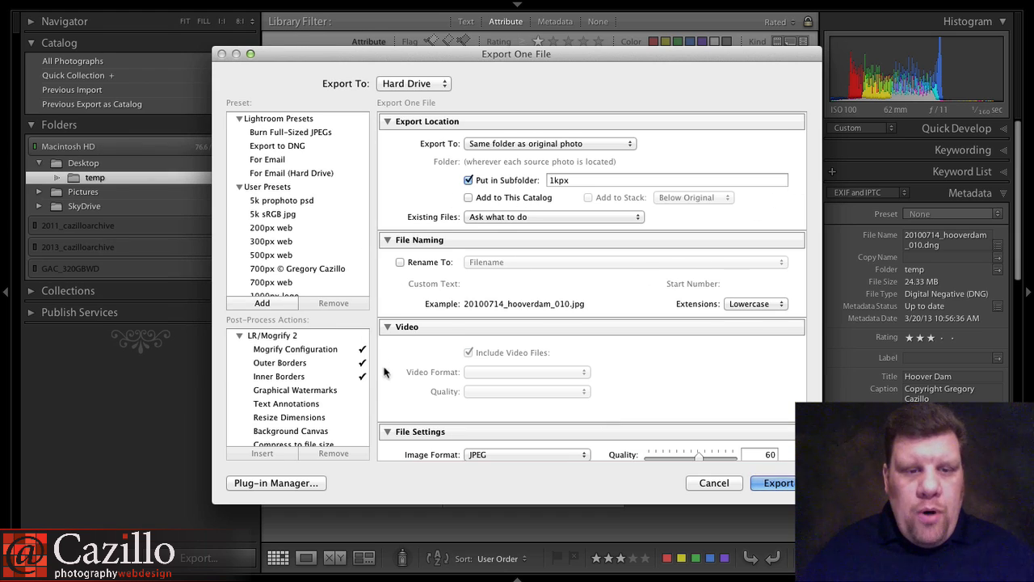
pyautogui.click(289, 364)
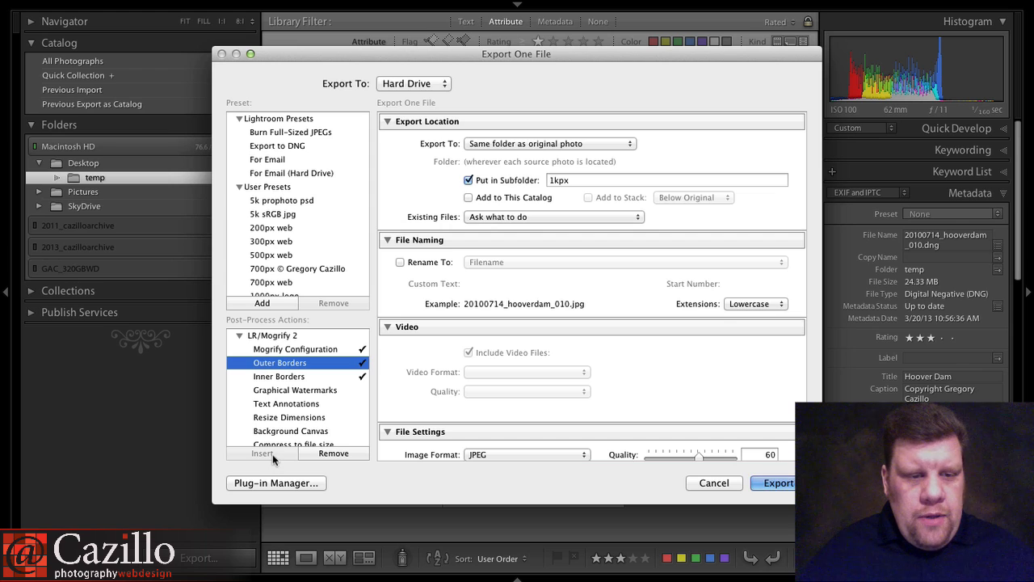
pyautogui.click(297, 379)
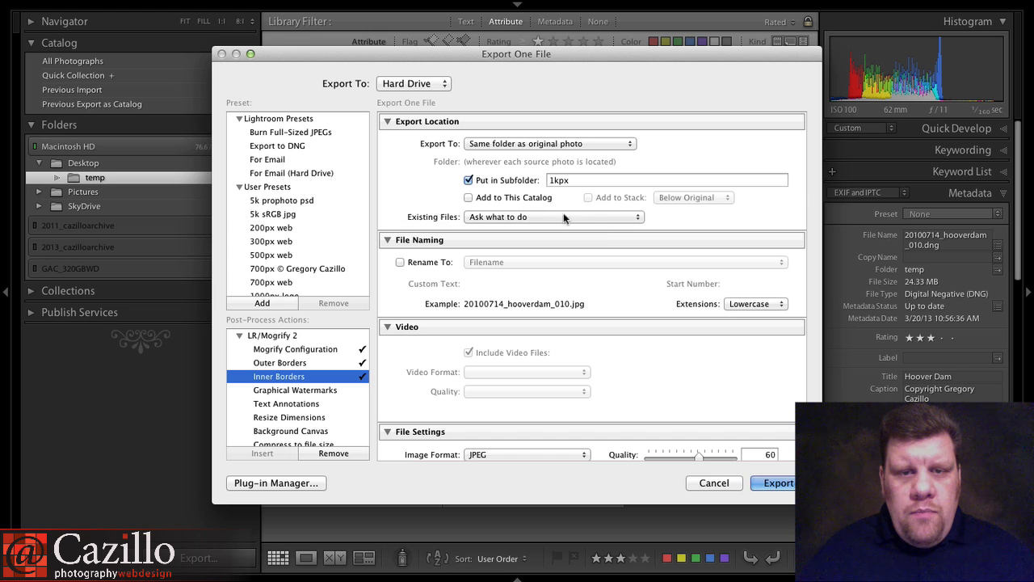
# Examine the export's file settings, image sizing, sharpening, metadata and Mogrify outer border options
pyautogui.scroll(-1, 627, 221)
pyautogui.scroll(-5, 628, 221)
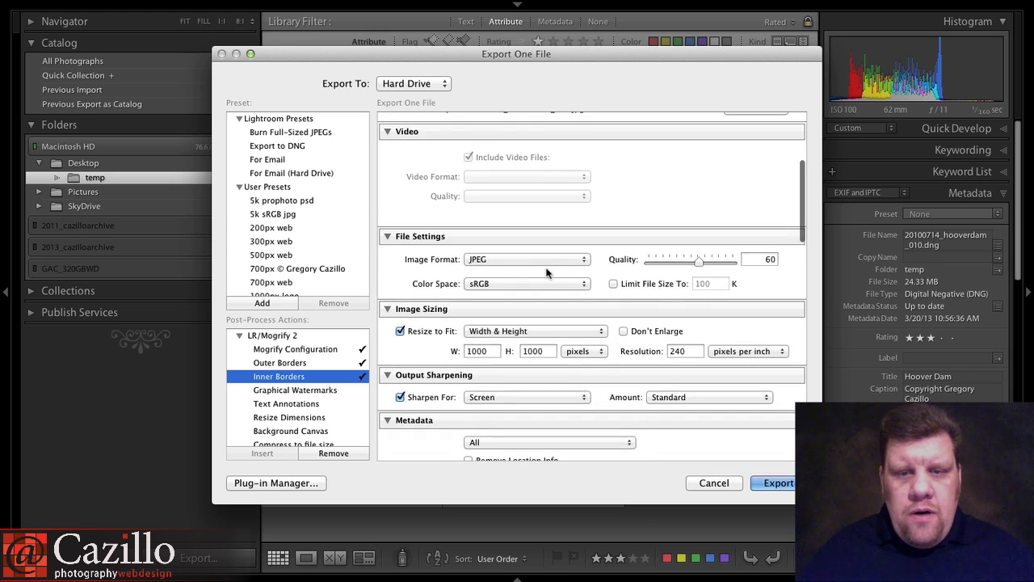
pyautogui.scroll(-5, 708, 273)
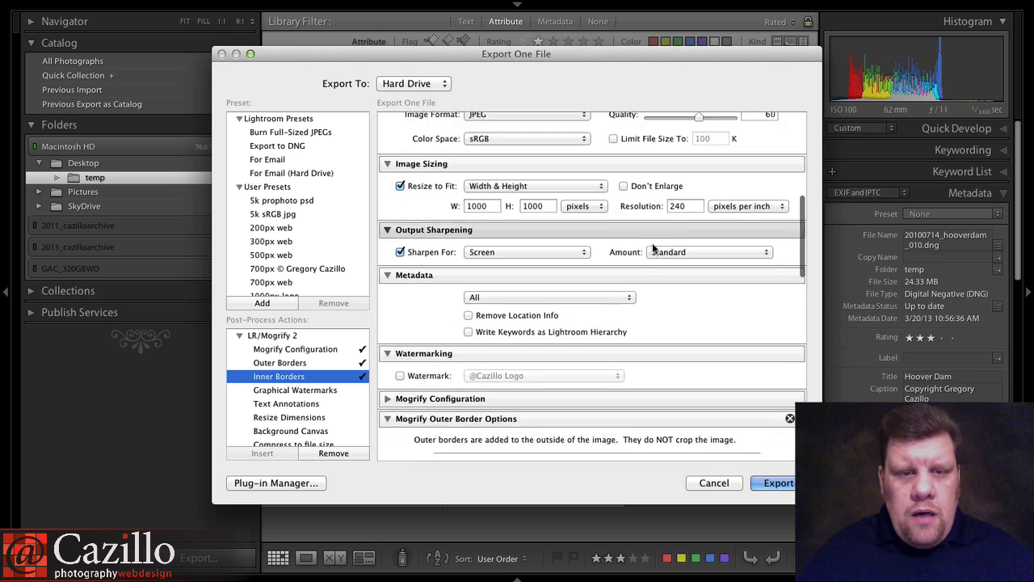
pyautogui.scroll(-2, 448, 214)
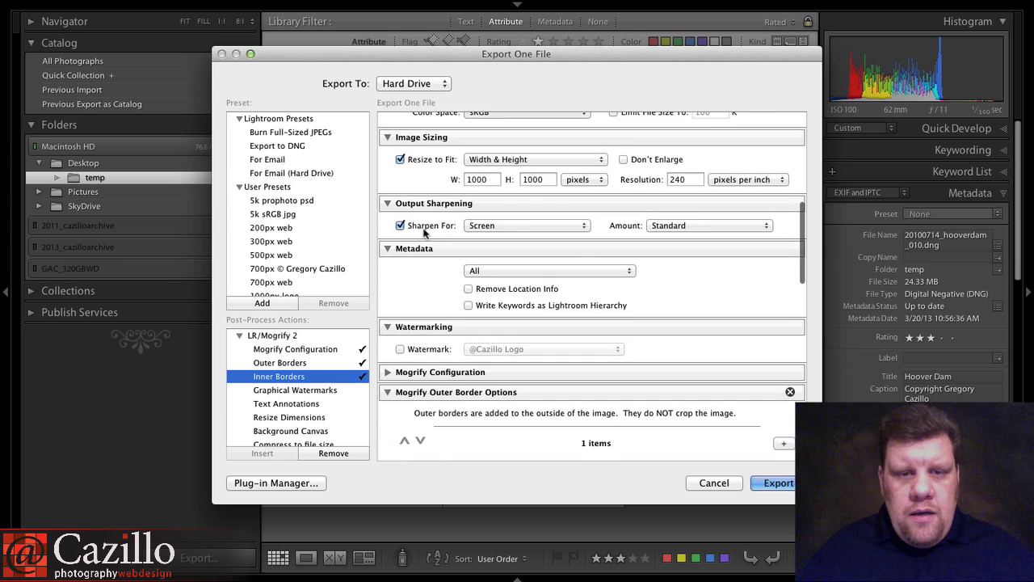
pyautogui.scroll(-5, 443, 229)
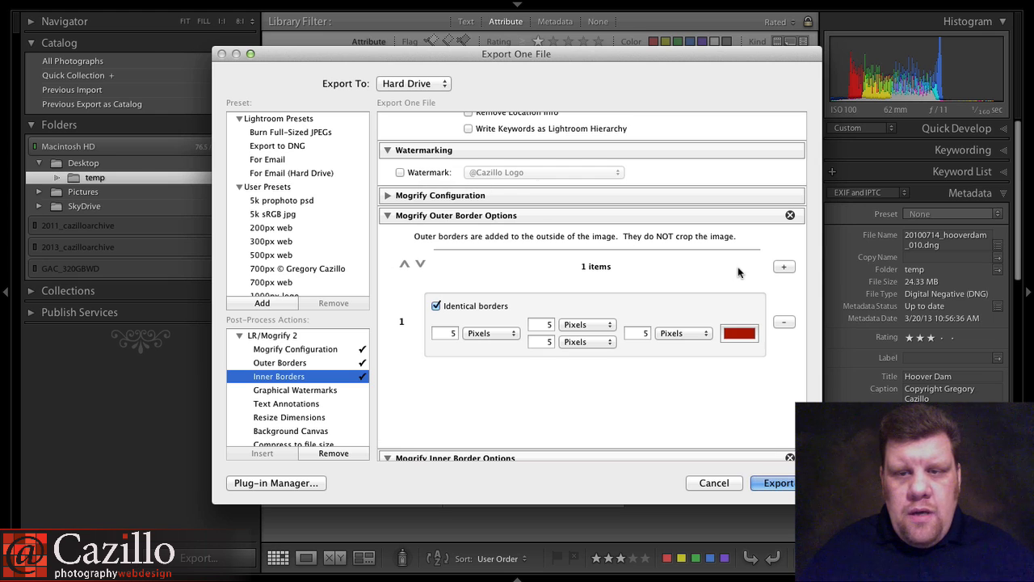
pyautogui.scroll(-3, 736, 272)
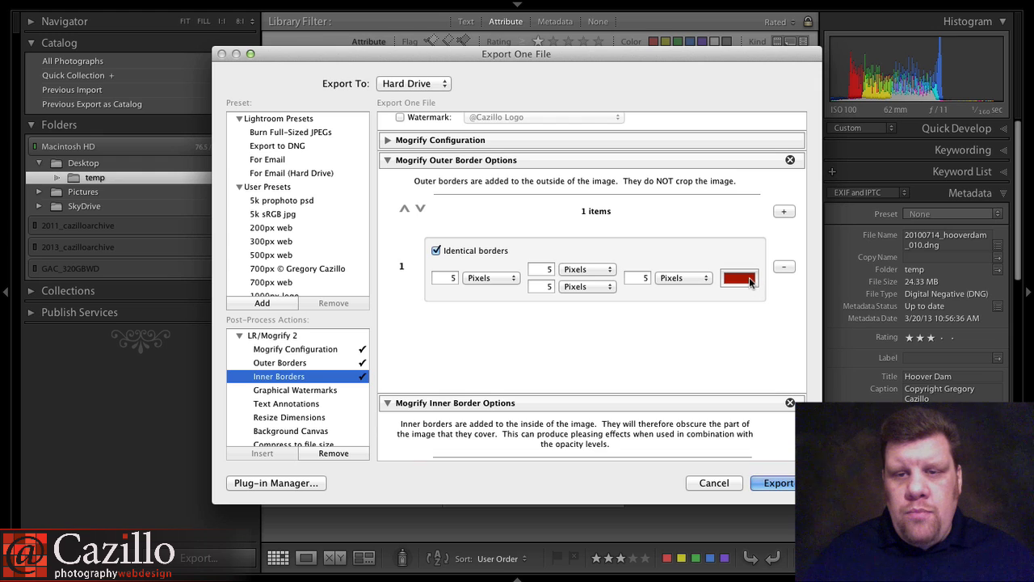
# Lower the opacity of the first Mogrify inner border to 27%
pyautogui.scroll(-3, 748, 281)
pyautogui.scroll(-5, 748, 284)
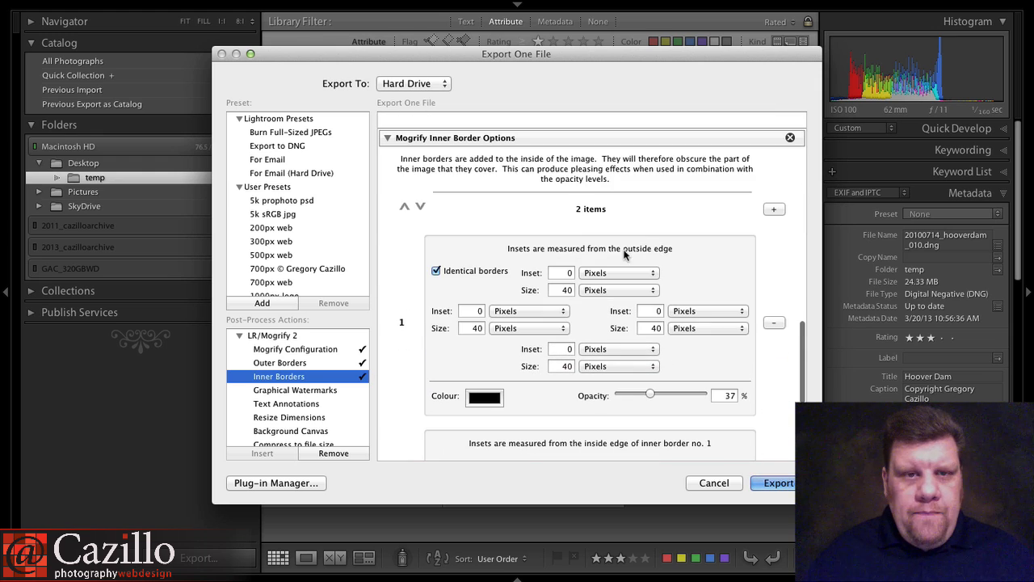
pyautogui.scroll(-1, 521, 222)
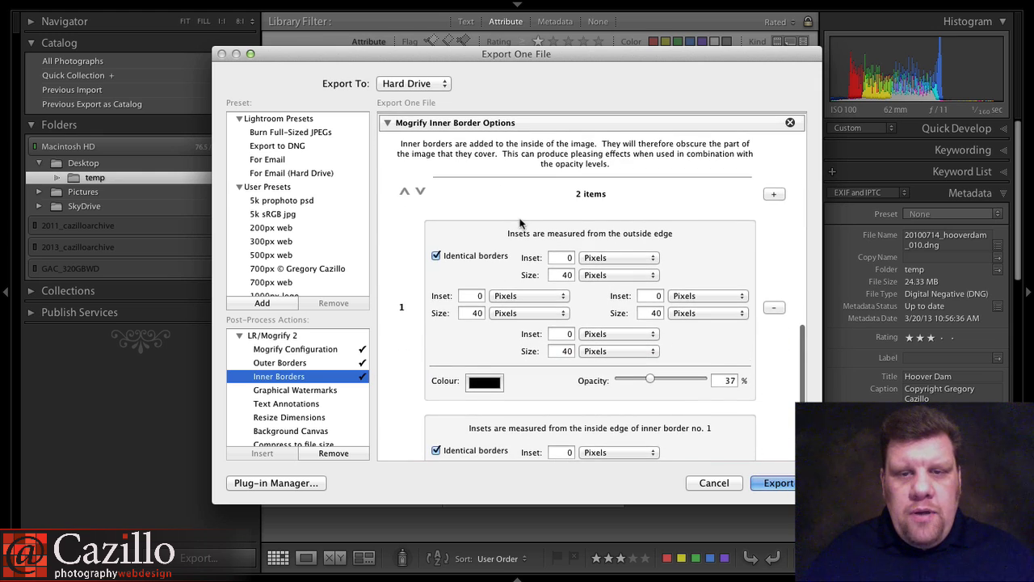
pyautogui.scroll(-1, 710, 258)
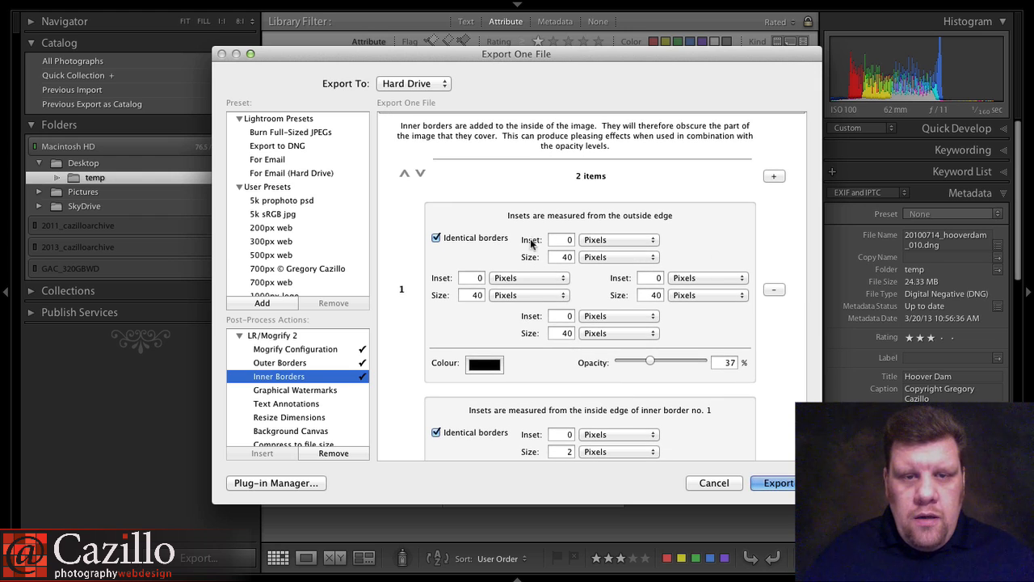
pyautogui.scroll(-1, 508, 239)
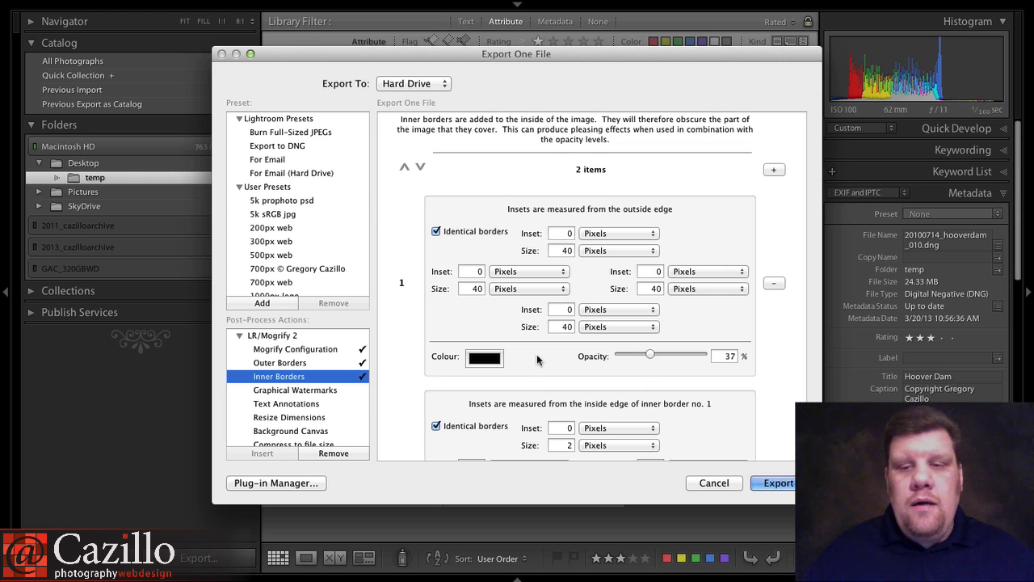
pyautogui.scroll(3, 537, 351)
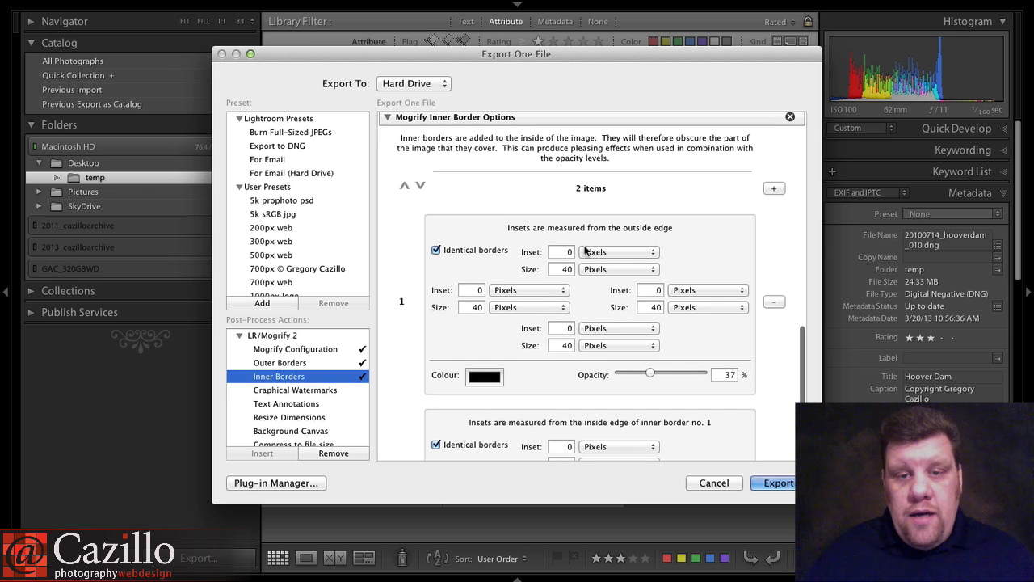
pyautogui.scroll(-4, 546, 340)
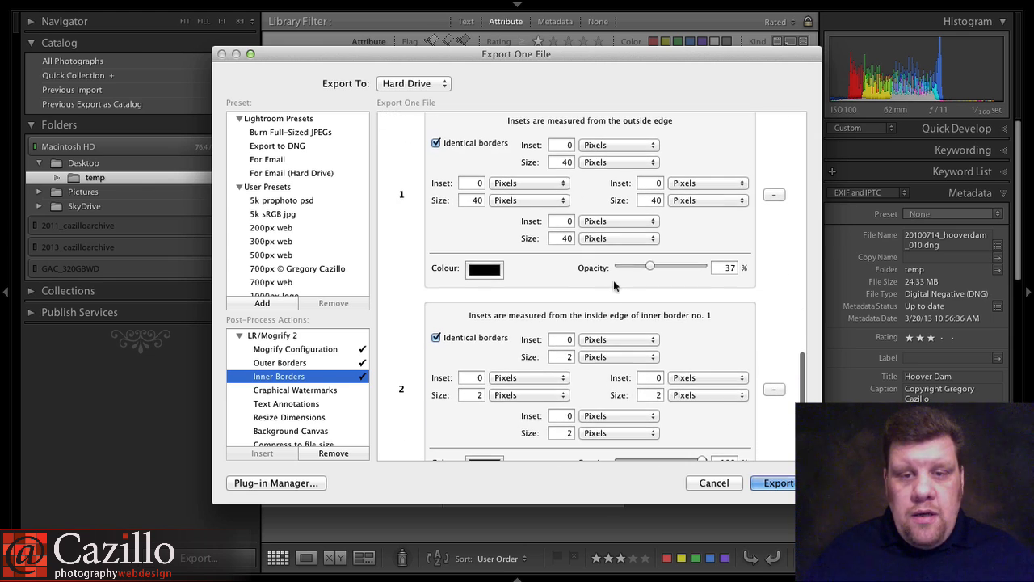
pyautogui.moveTo(649, 269); pyautogui.dragTo(640, 267)
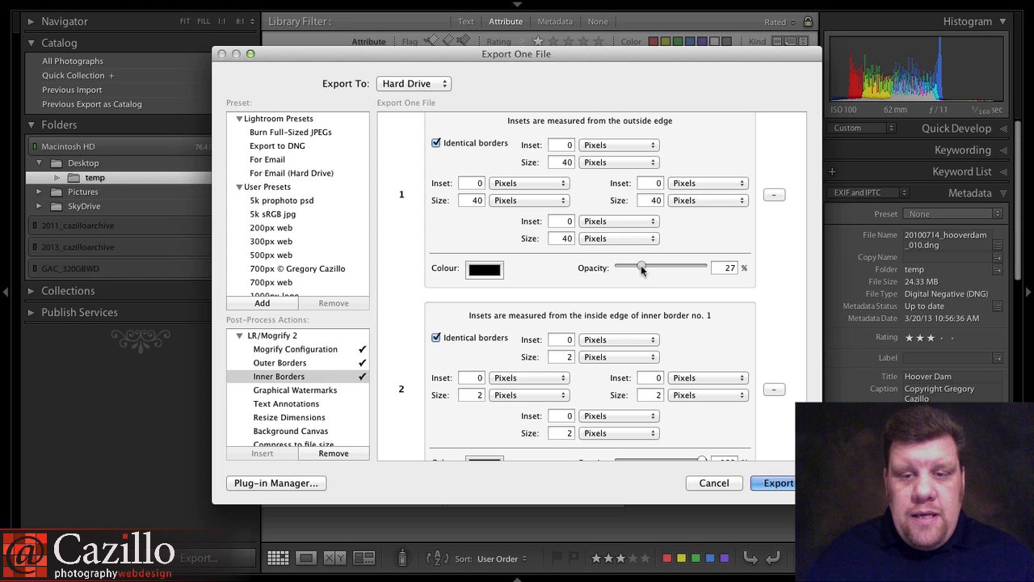
# Check the second inner border and post-processing options, and export the Hoover Dam photo with its borders
pyautogui.scroll(-2, 623, 280)
pyautogui.scroll(-3, 623, 280)
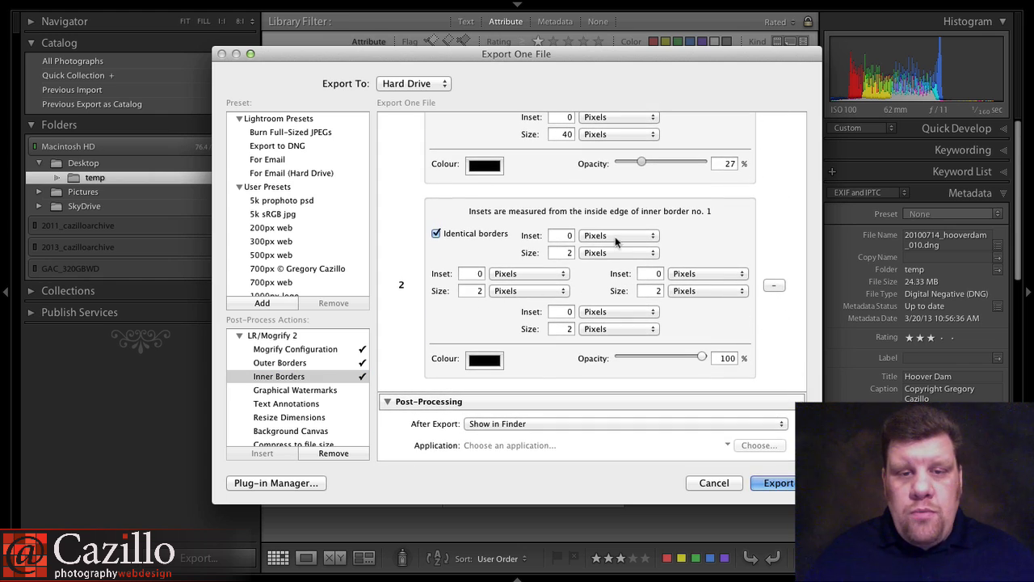
pyautogui.scroll(-1, 733, 310)
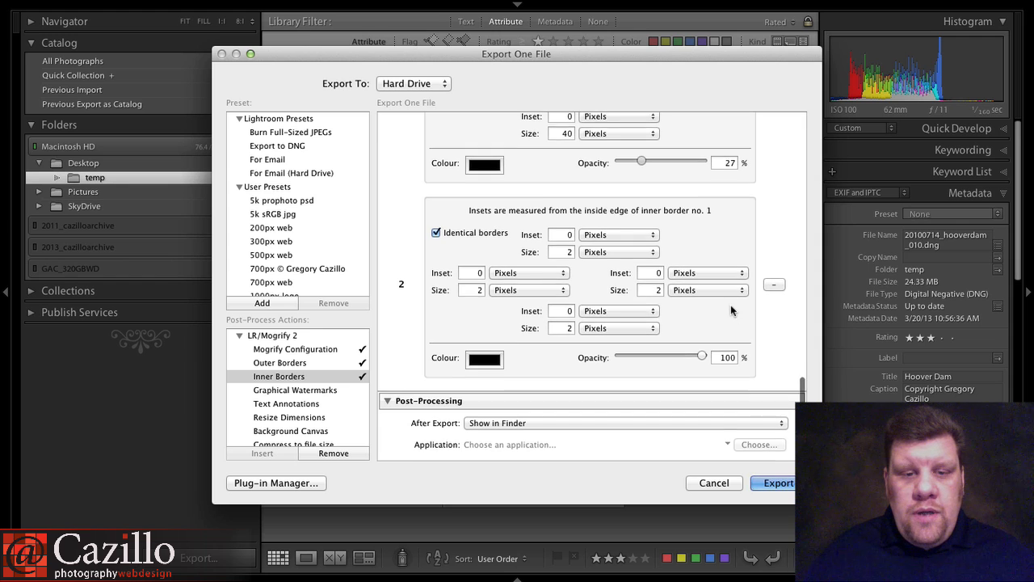
pyautogui.scroll(-1, 576, 374)
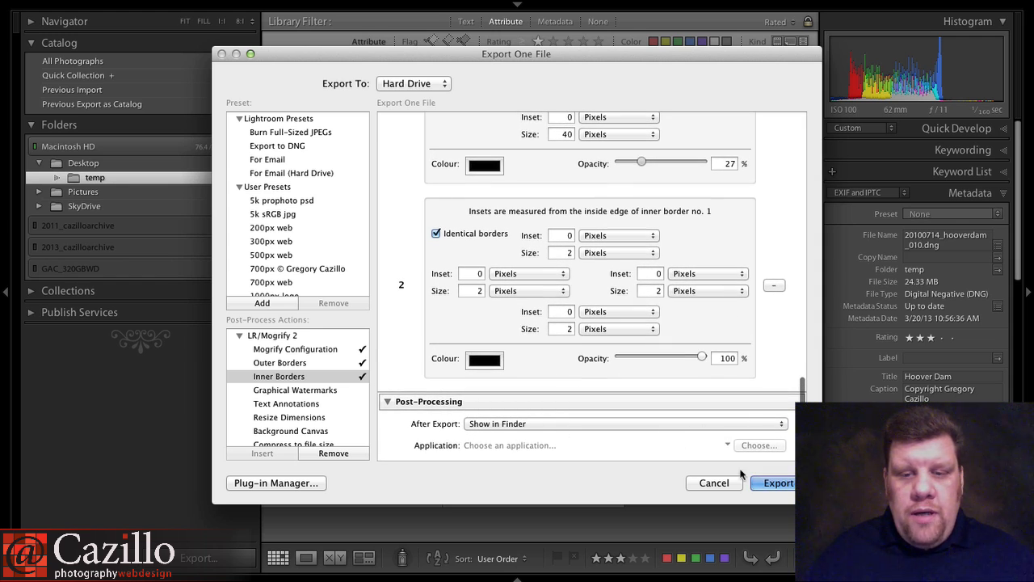
pyautogui.click(767, 483)
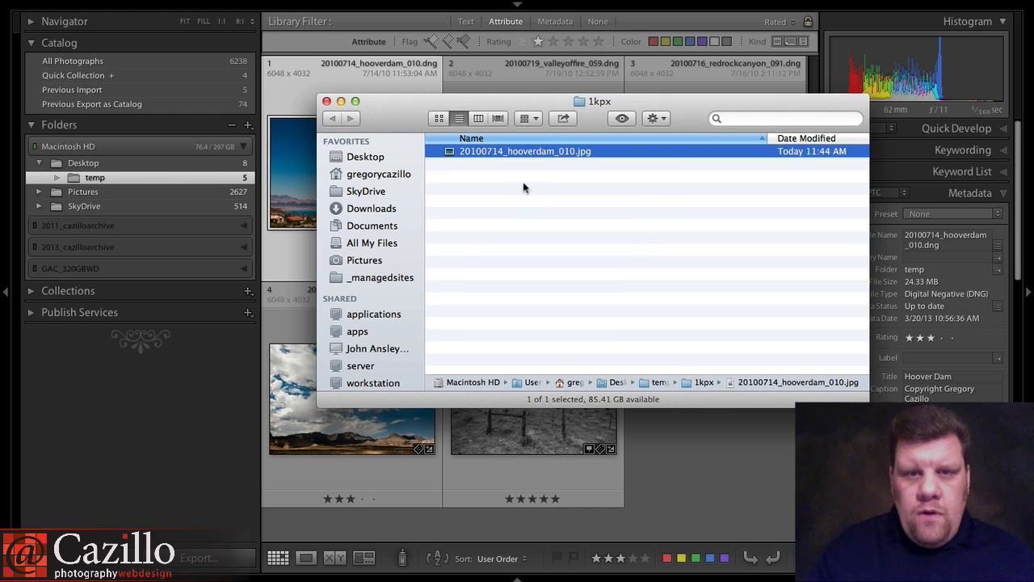
# Preview the exported 20100714_hooverdam_010.jpg to check its borders, and return to the photo grid
pyautogui.press('space')
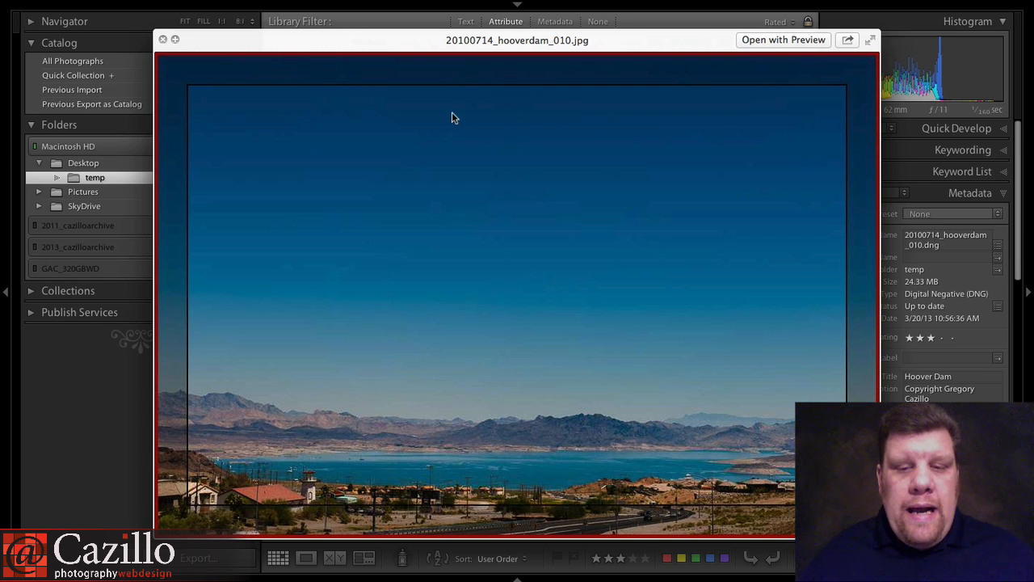
pyautogui.click(164, 40)
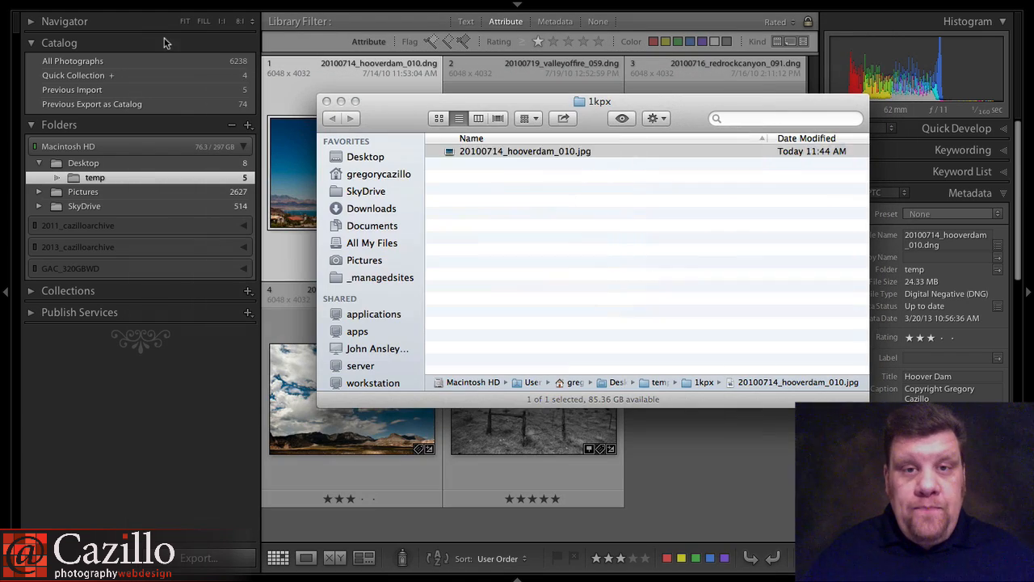
pyautogui.moveTo(498, 106); pyautogui.dragTo(474, 127)
pyautogui.click(504, 101)
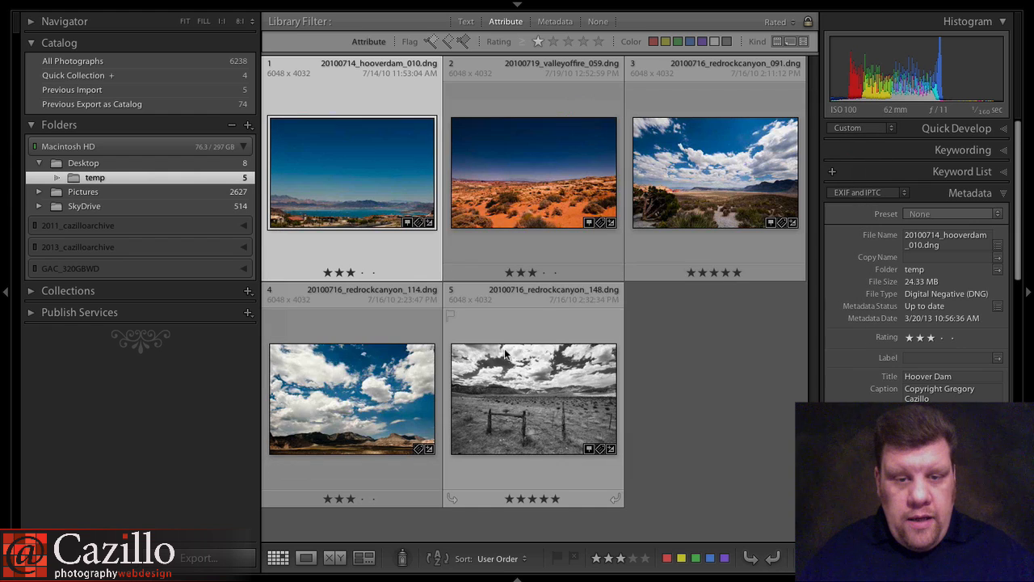
# Select the valleyoffire photo and the three redrockcanyon photos, and export them with the same Mogrify border settings
pyautogui.click(582, 80)
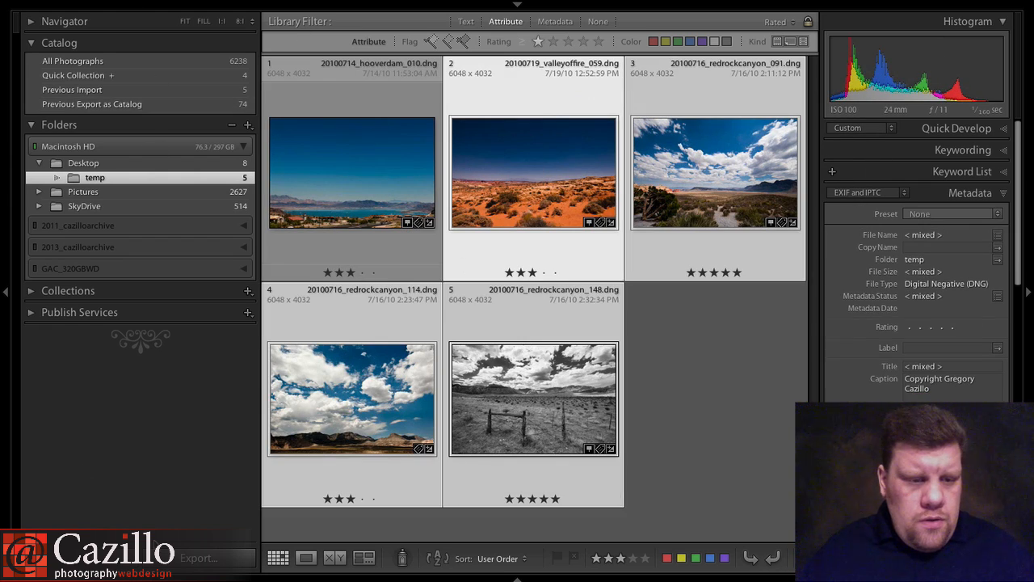
pyautogui.click(175, 557)
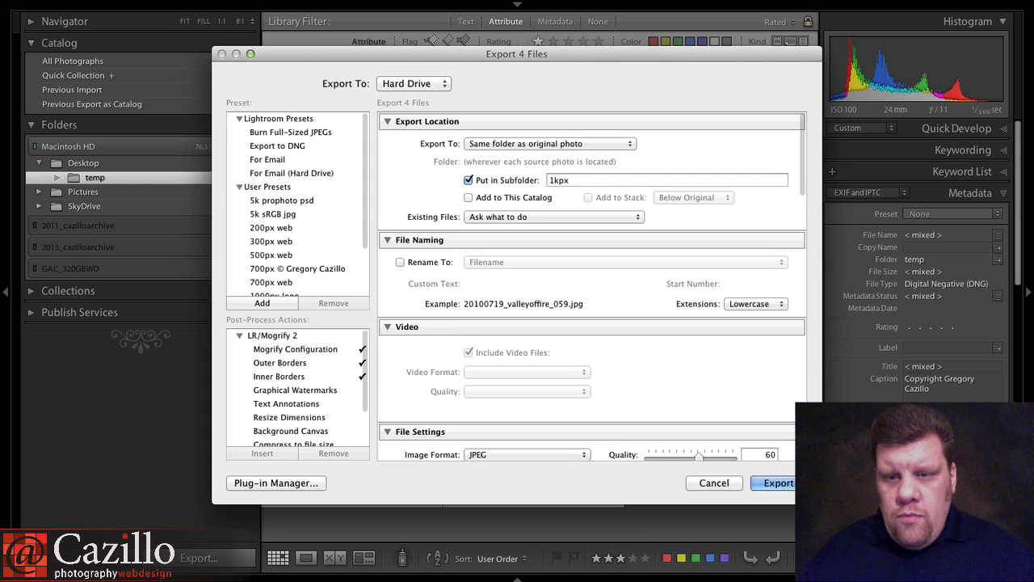
pyautogui.click(789, 482)
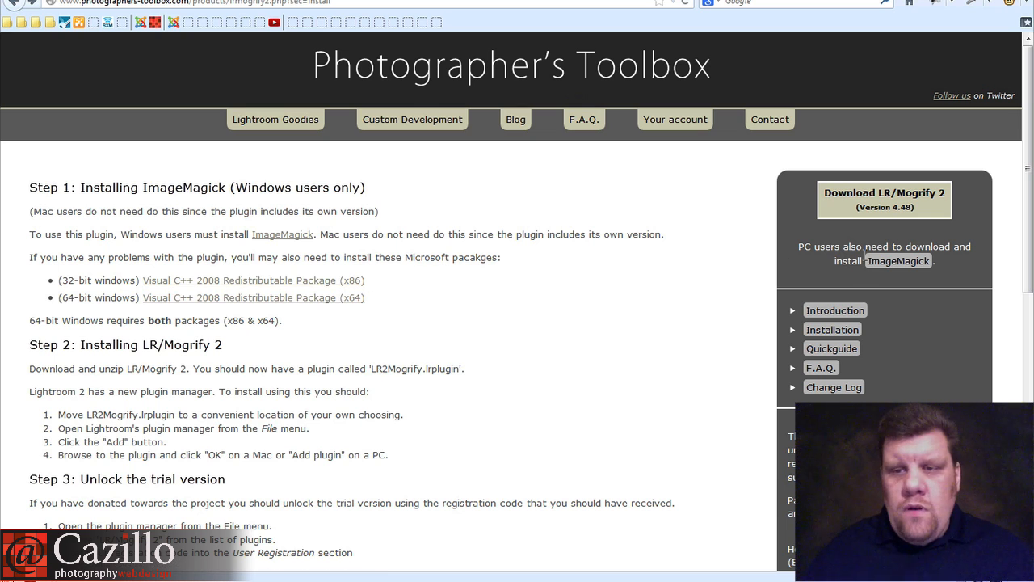
# Check the LR/Mogrify 2 installation page, and open the export settings for all five Quick Collection photos in Lightroom on Windows
pyautogui.scroll(-5, 386, 549)
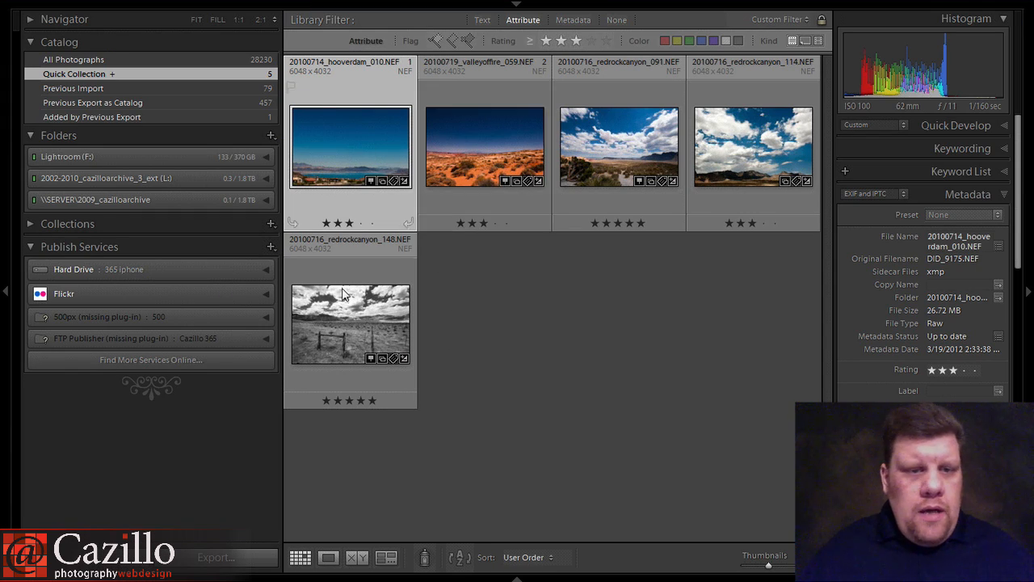
pyautogui.hotkey('ctrl', 'a')
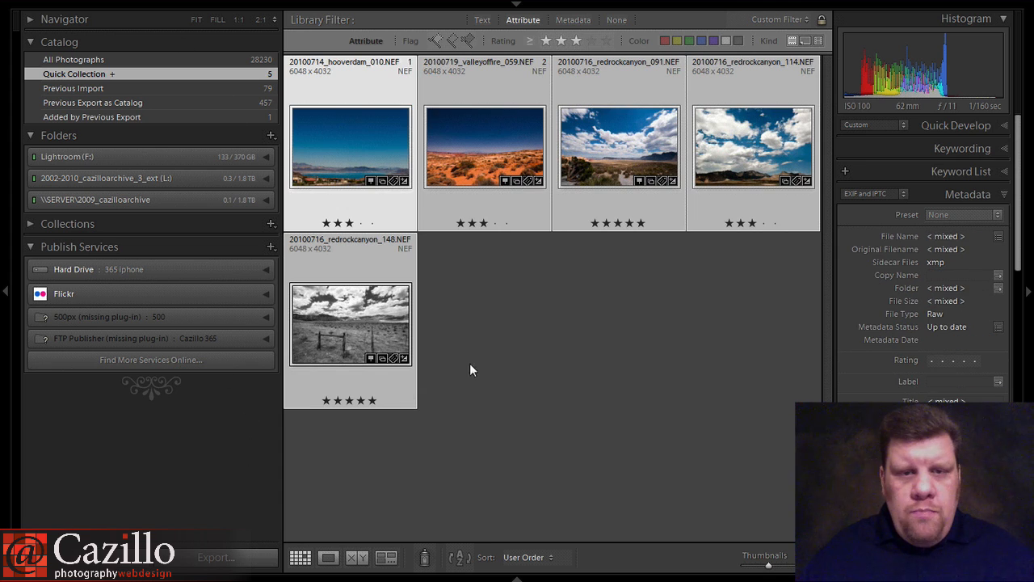
pyautogui.hotkey('ctrl', 'shift', 'e')
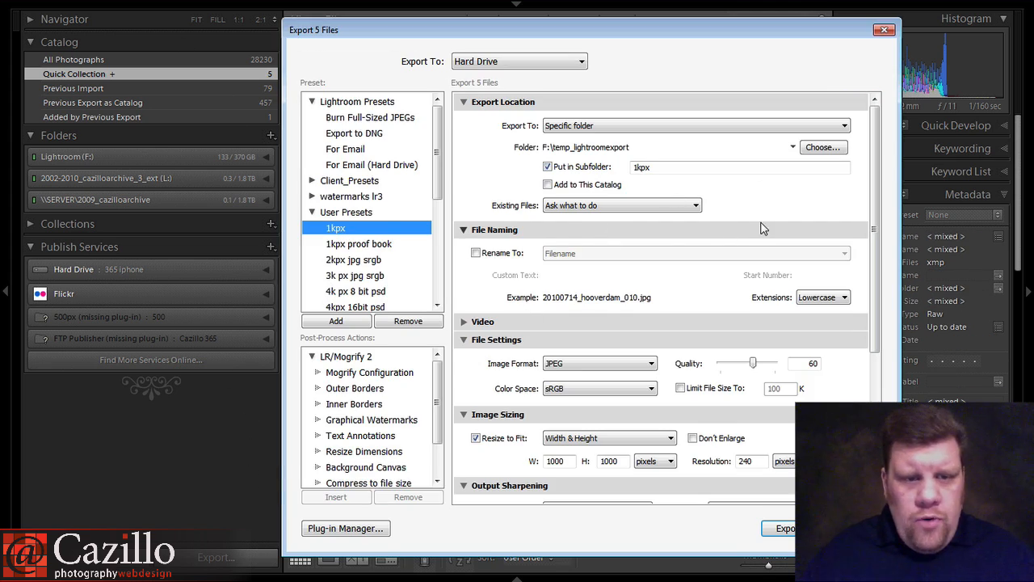
# Insert the LR/Mogrify 2 Outer Borders action into the export and select the Inner Borders action
pyautogui.click(406, 374)
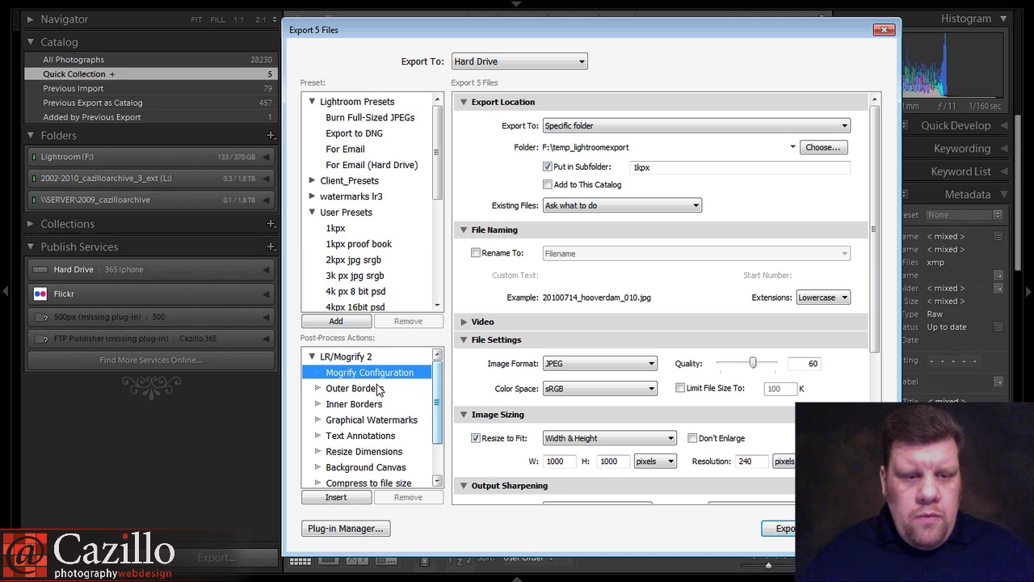
pyautogui.click(378, 389)
pyautogui.click(336, 497)
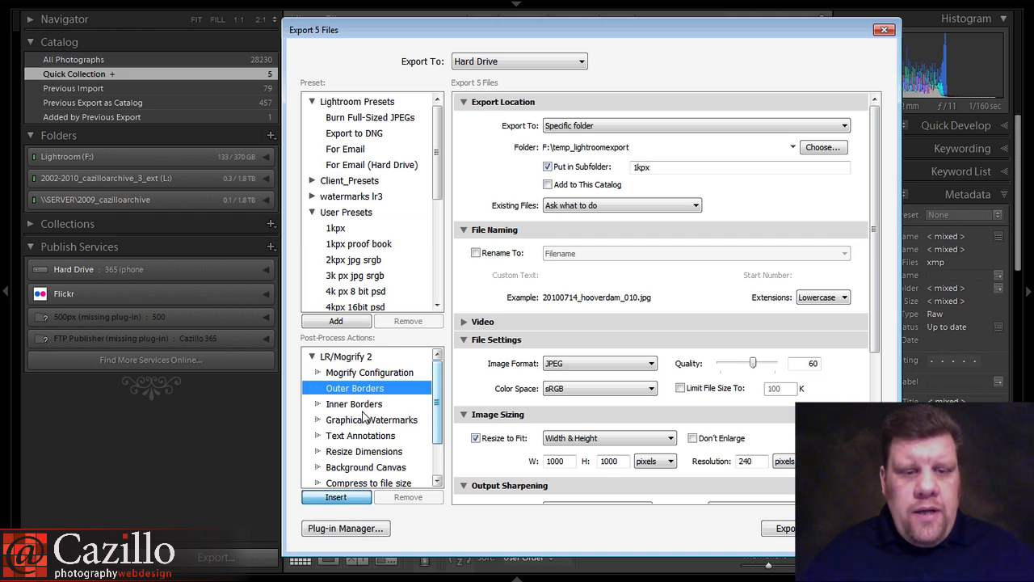
pyautogui.click(364, 407)
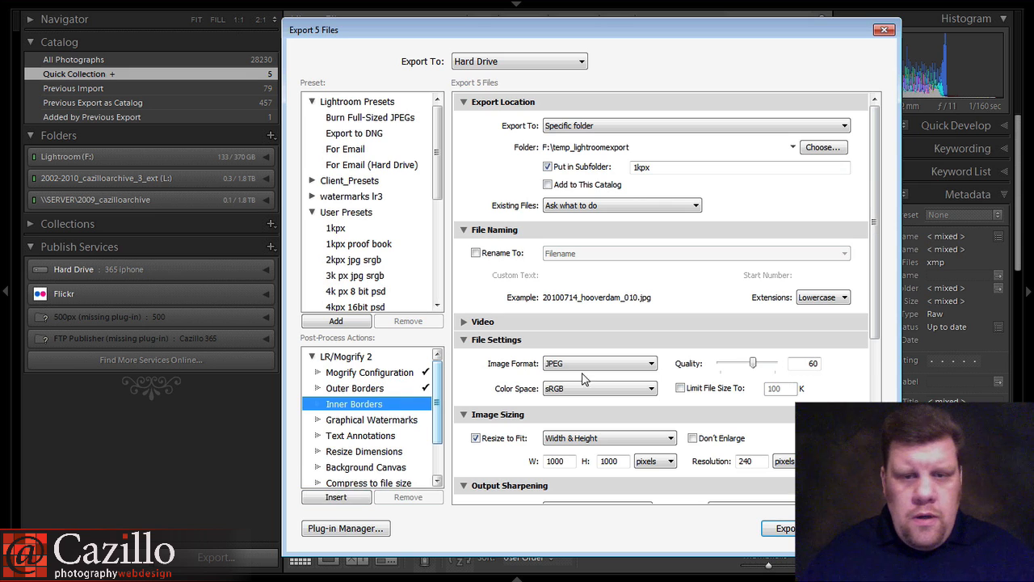
# Expand the Mogrify Configuration settings and open the file browser for locating the Mogrify application
pyautogui.scroll(-5, 730, 384)
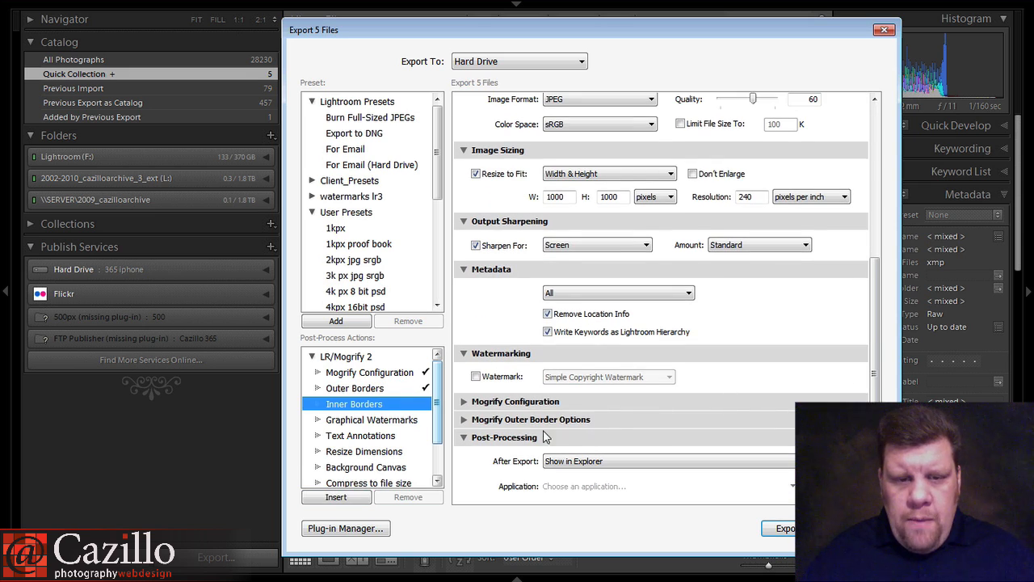
pyautogui.click(464, 402)
pyautogui.scroll(-2, 687, 391)
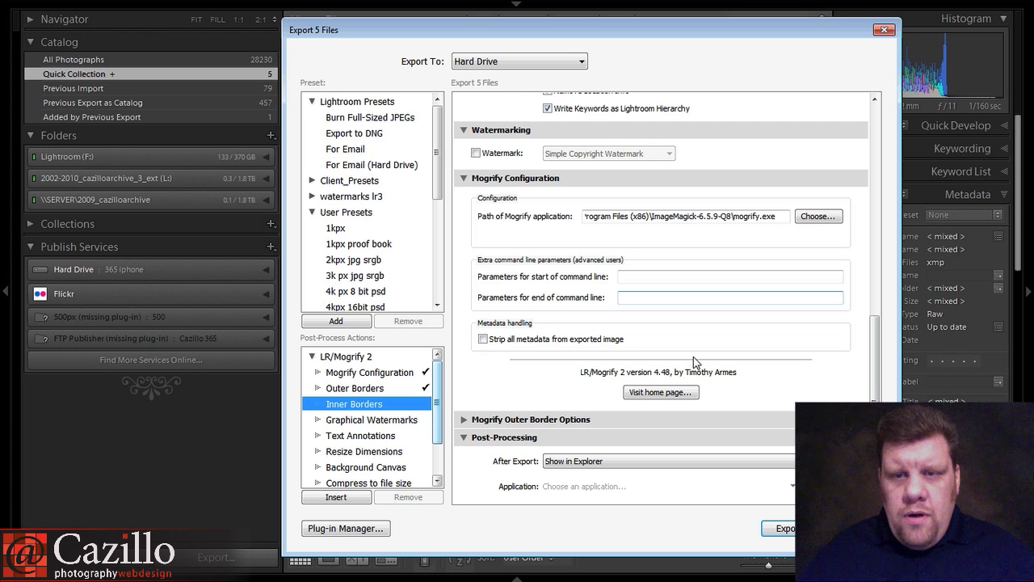
pyautogui.click(808, 217)
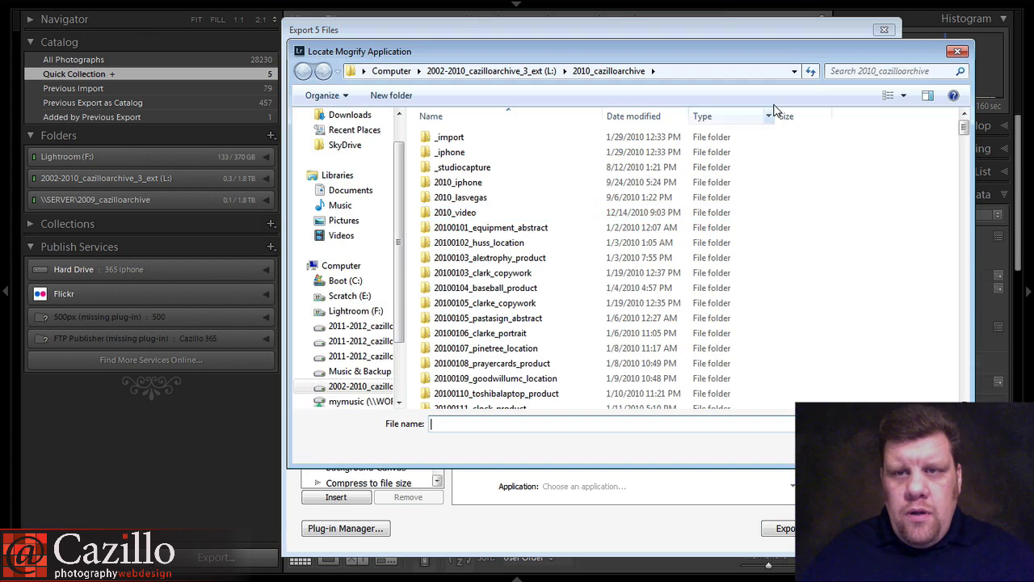
pyautogui.moveTo(781, 60); pyautogui.dragTo(715, 94)
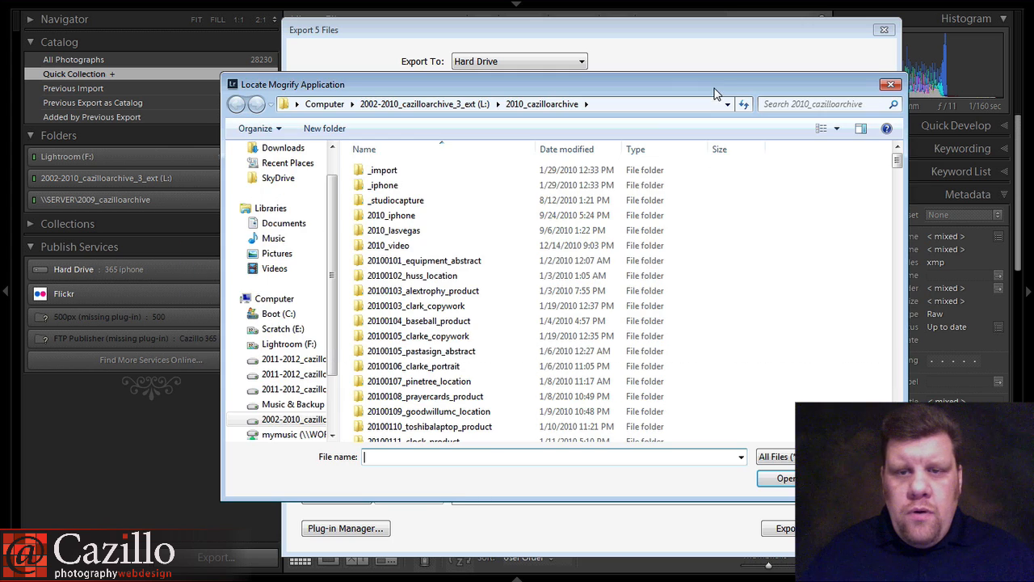
# Set the Mogrify application path to mogrify.exe in the ImageMagick-6.5.9-Q8 folder under Program Files (x86) on the Boot (C:) drive
pyautogui.click(291, 315)
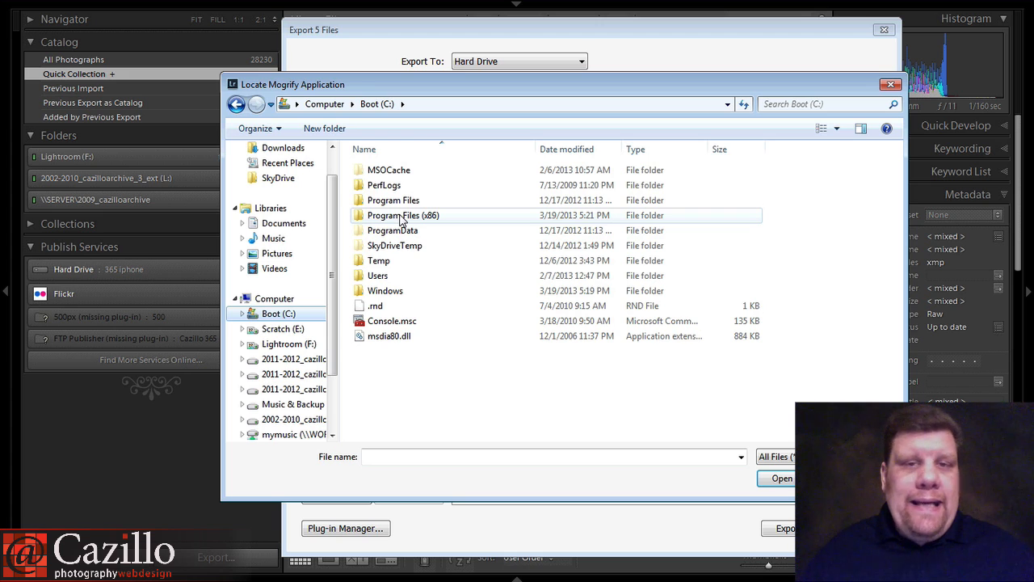
pyautogui.click(401, 216)
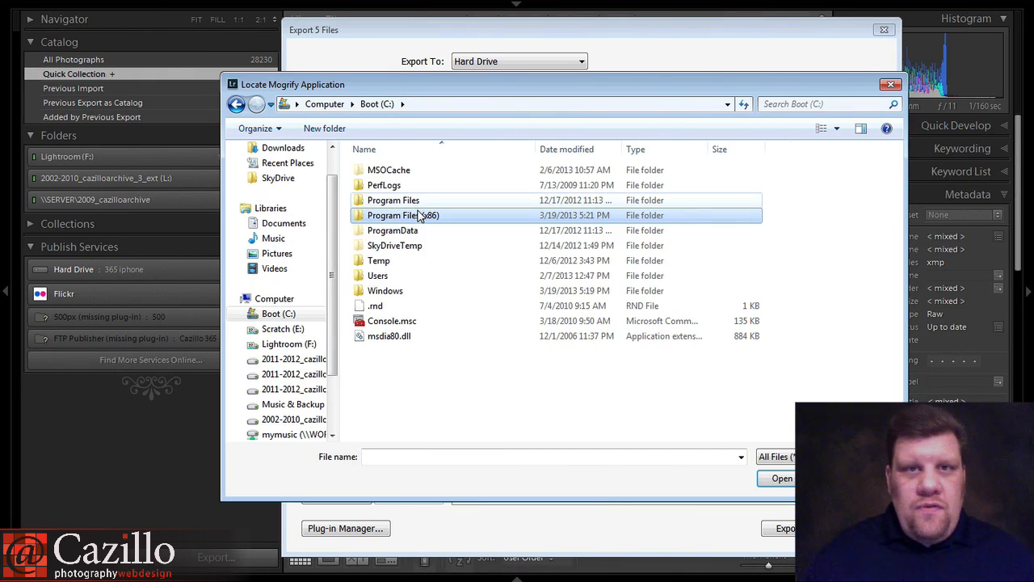
pyautogui.doubleClick(419, 215)
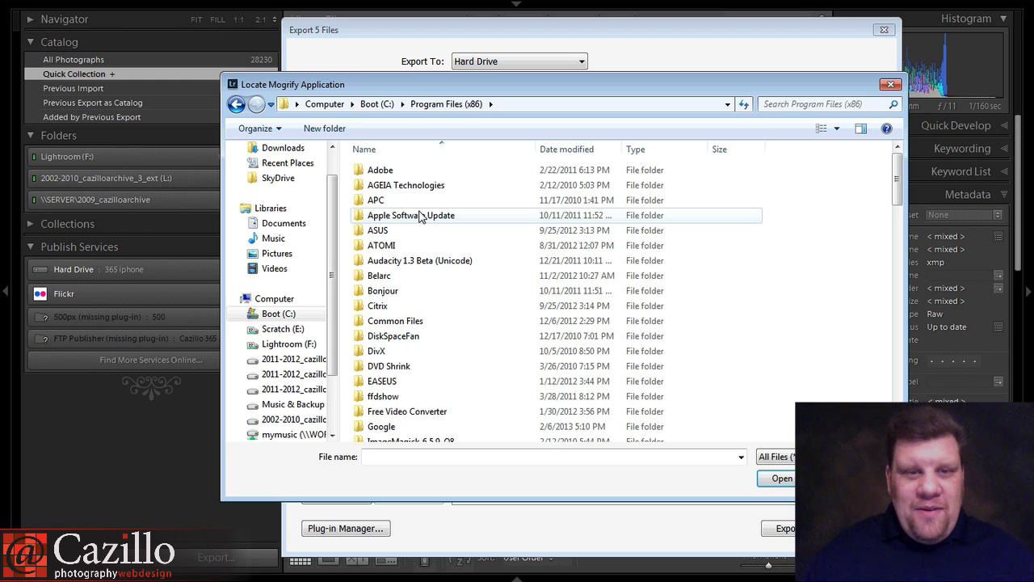
pyautogui.scroll(-5, 439, 265)
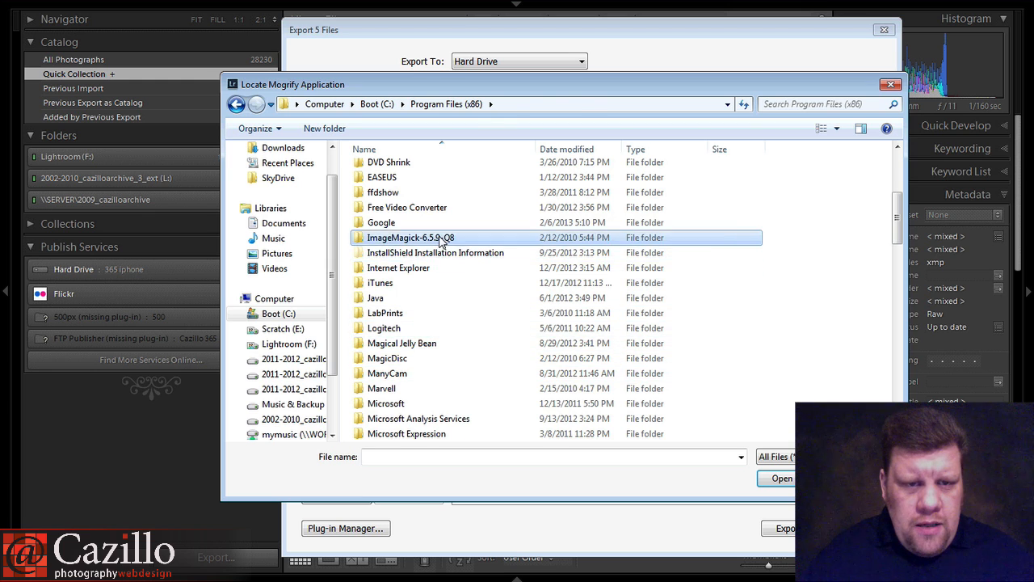
pyautogui.doubleClick(414, 237)
pyautogui.scroll(-12, 445, 296)
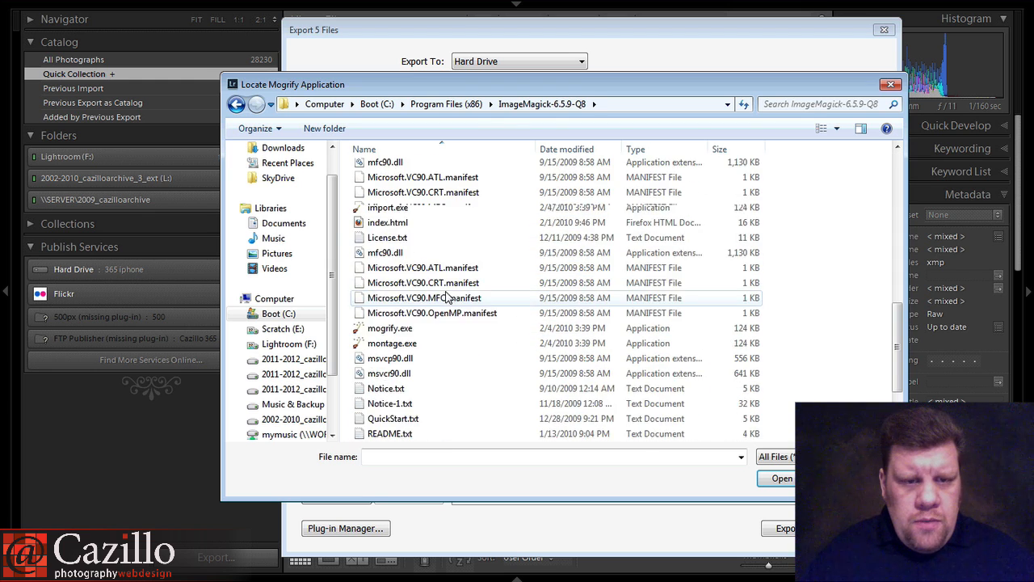
pyautogui.click(426, 239)
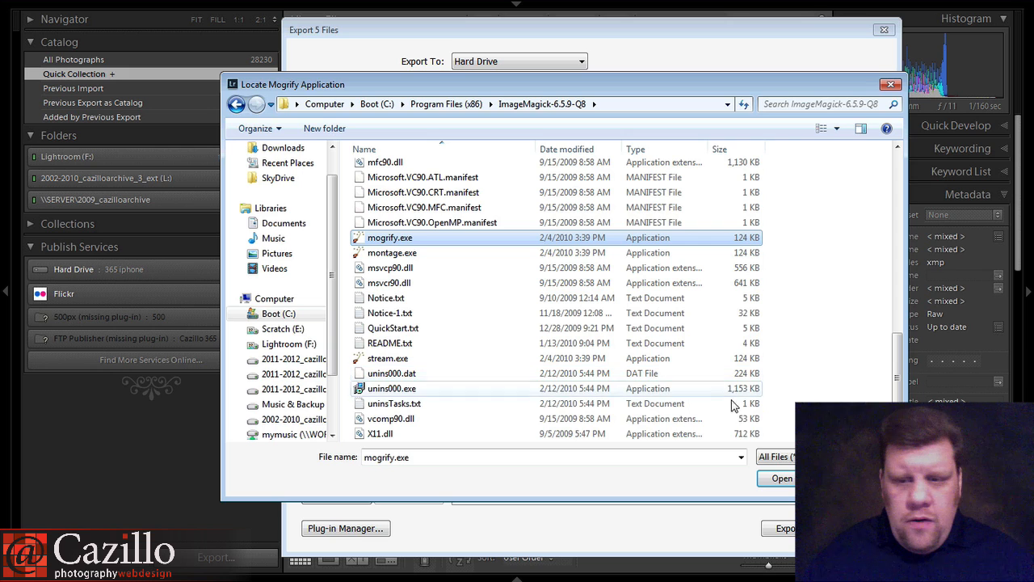
pyautogui.click(782, 480)
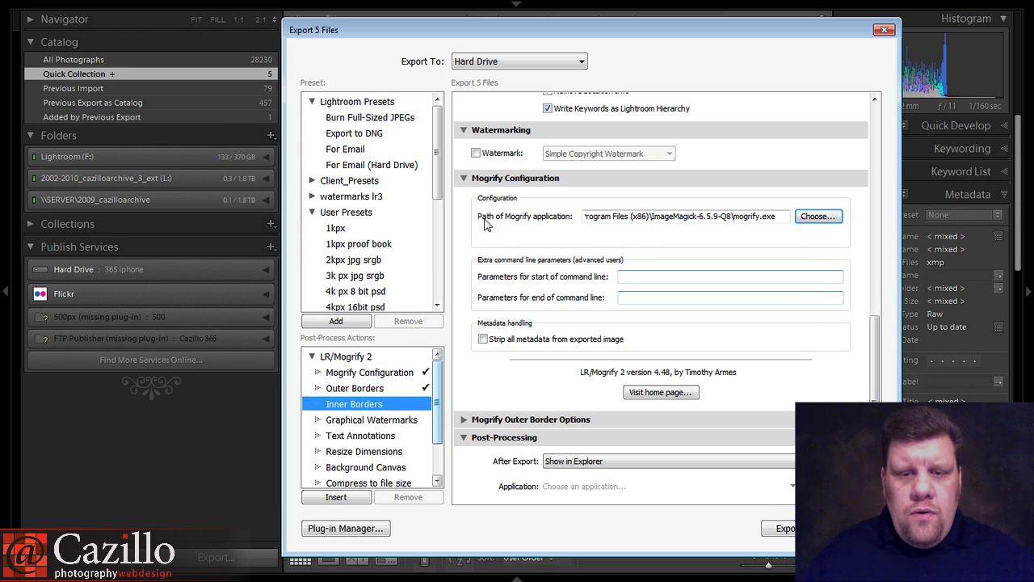
# Collapse the Mogrify Configuration settings and set the first outer border's width to 50 pixels on all sides
pyautogui.click(463, 180)
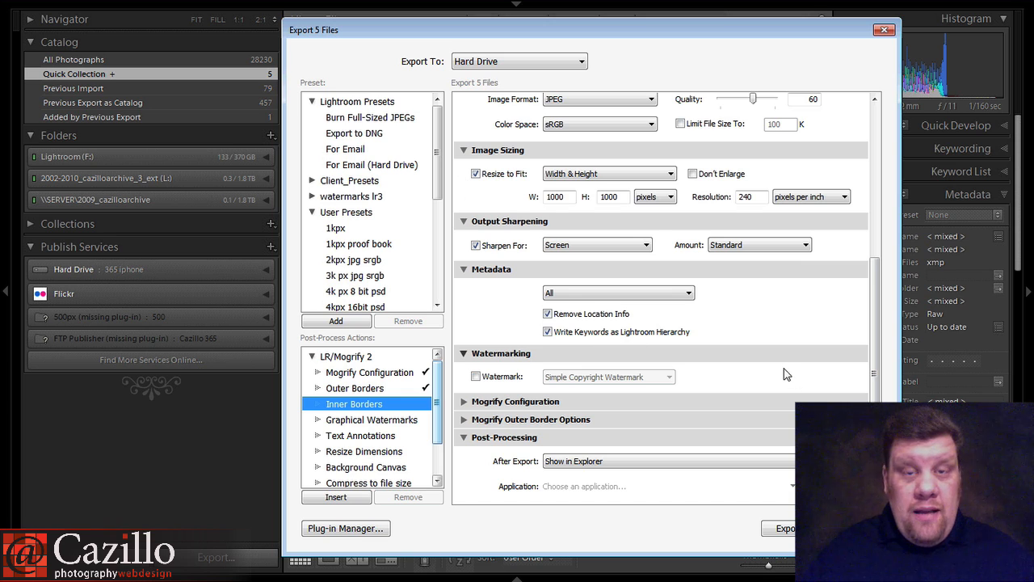
pyautogui.click(463, 420)
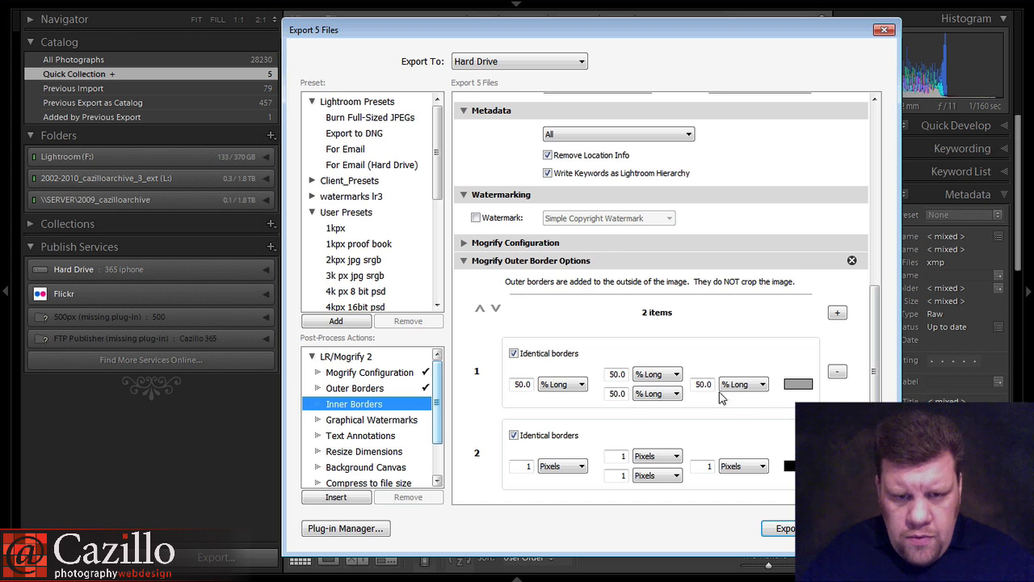
pyautogui.click(582, 385)
pyautogui.click(523, 401)
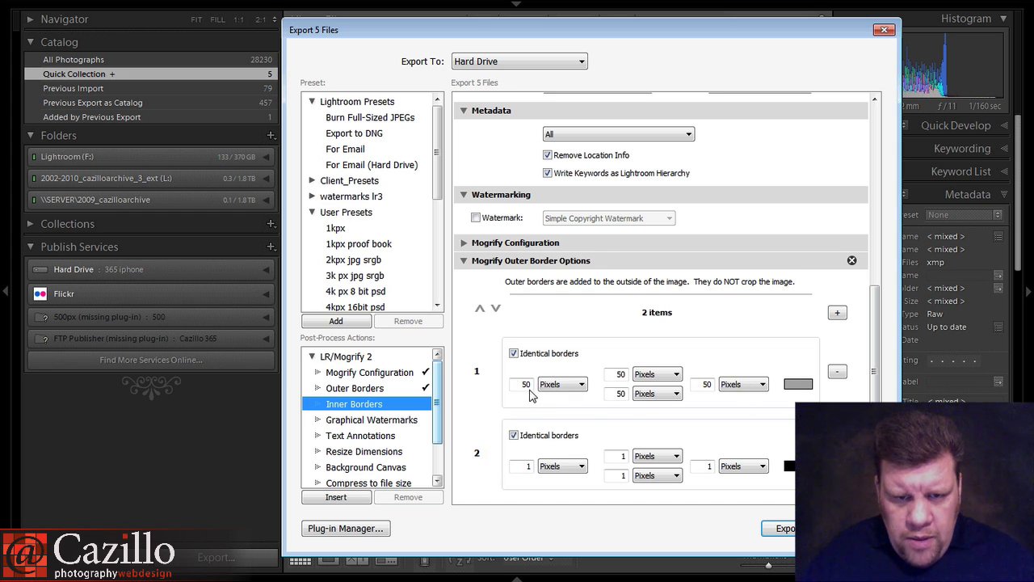
pyautogui.doubleClick(526, 385)
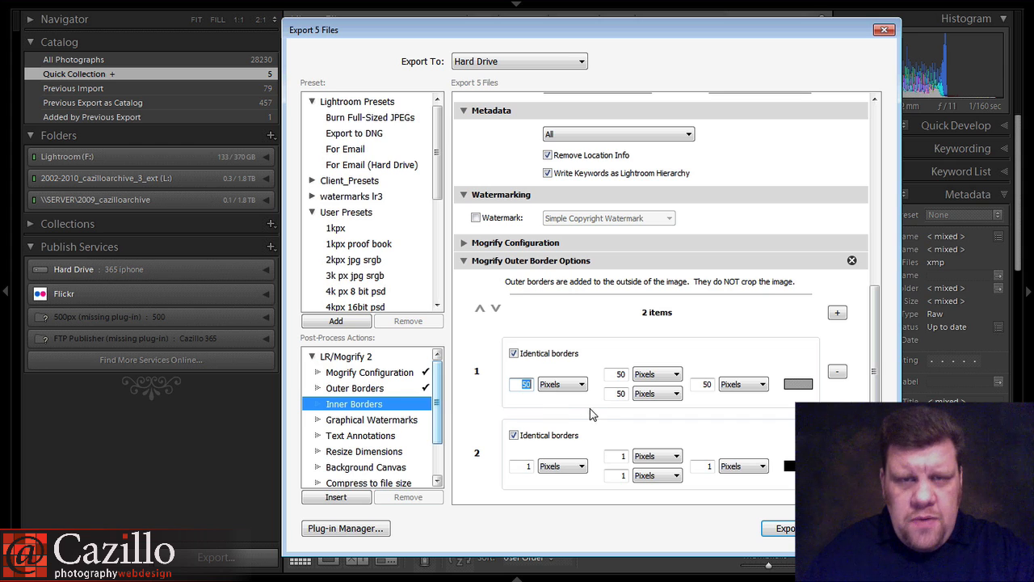
# Check the second outer border and post-processing options, and export the five photos
pyautogui.scroll(-2, 878, 397)
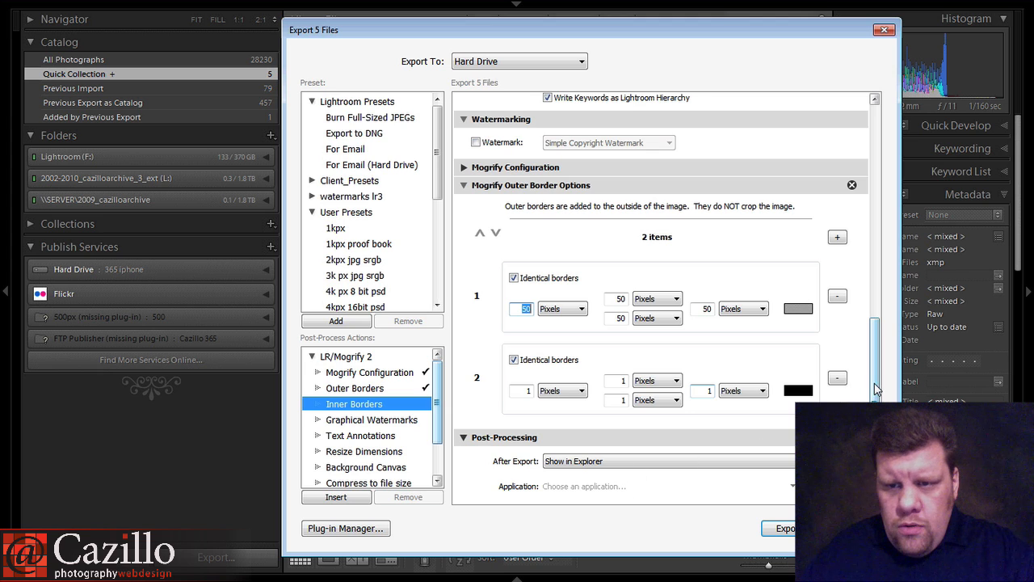
pyautogui.moveTo(878, 390)
pyautogui.mouseDown()
pyautogui.moveTo(883, 156)
pyautogui.moveTo(880, 408)
pyautogui.mouseUp()
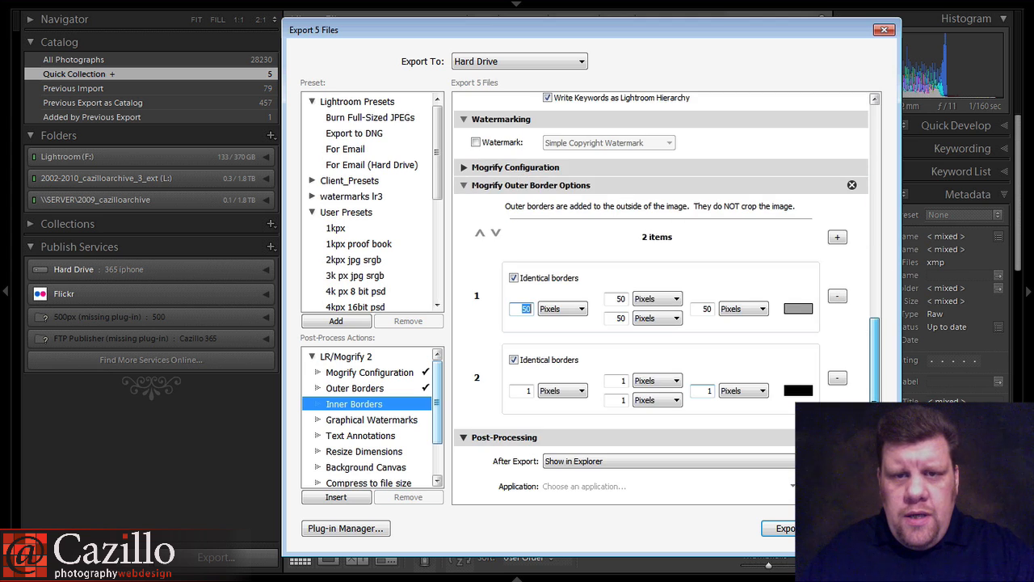
pyautogui.click(790, 529)
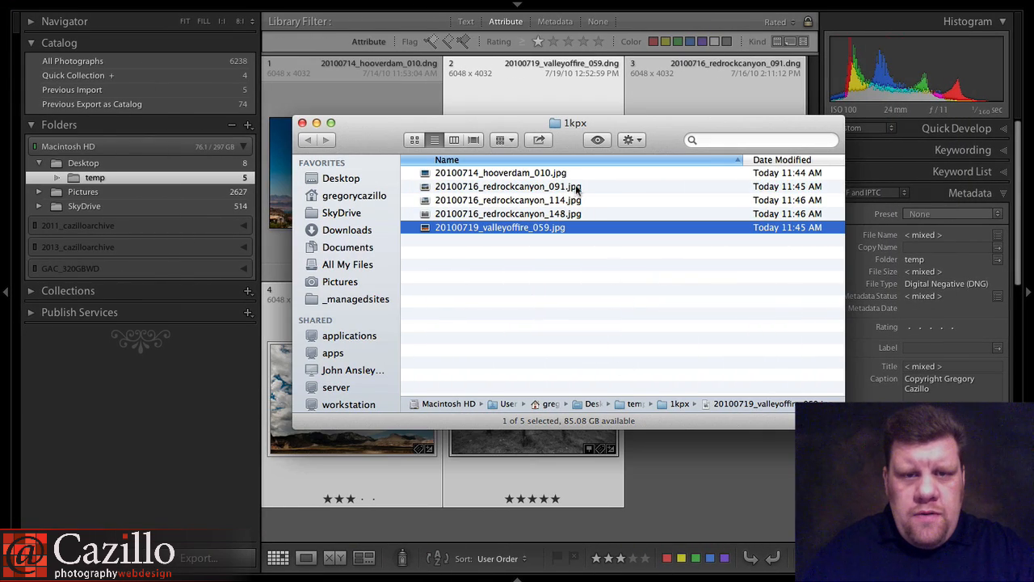
# Preview the exported JPEGs in the 1kpx folder one after another, starting with the Hoover Dam image, to compare their borders
pyautogui.click(560, 174)
pyautogui.press('space')
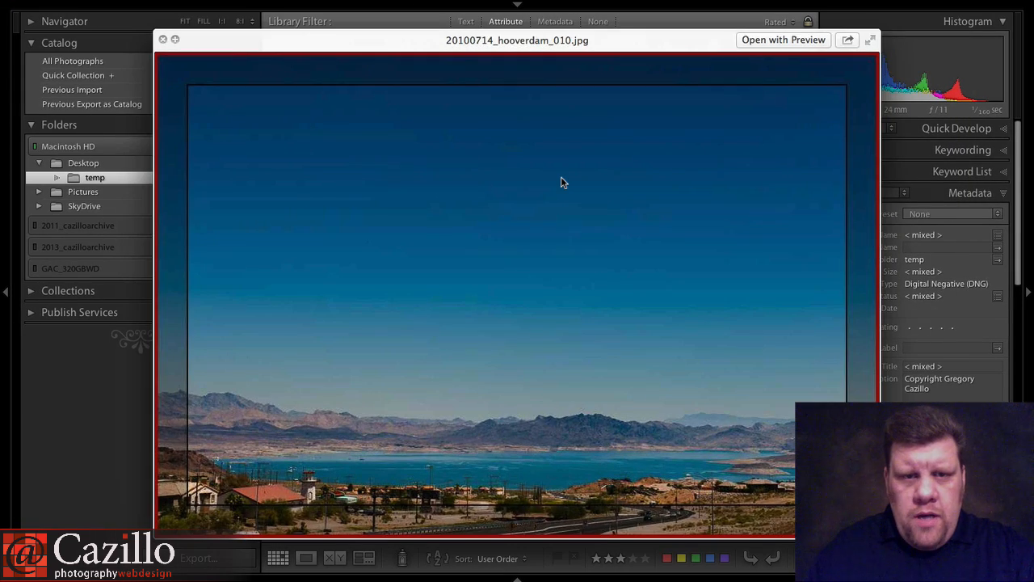
pyautogui.press('Down')
pyautogui.press('Down')
pyautogui.press('Down')
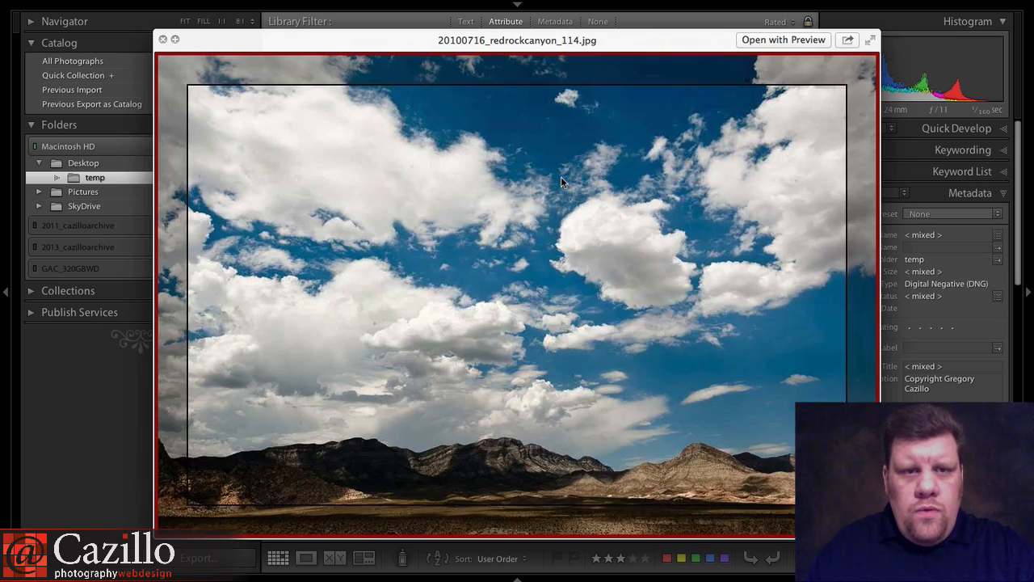
pyautogui.press('Down')
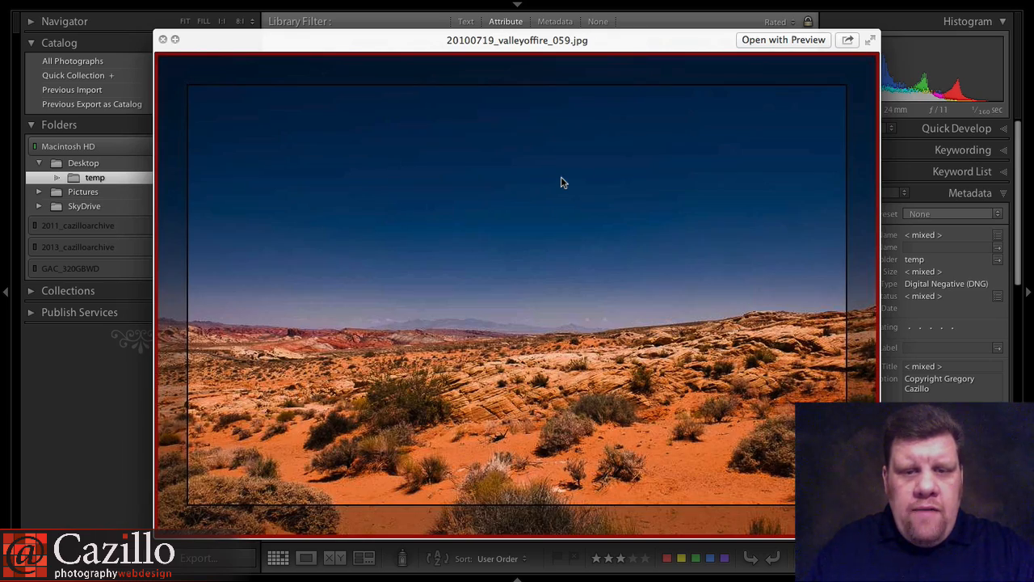
pyautogui.press('Up')
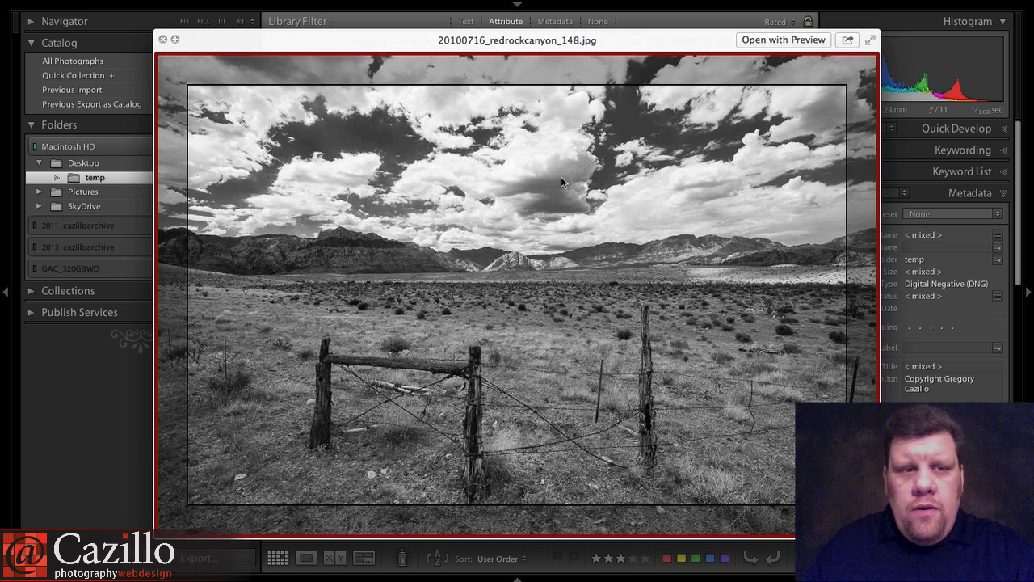
pyautogui.press('Down')
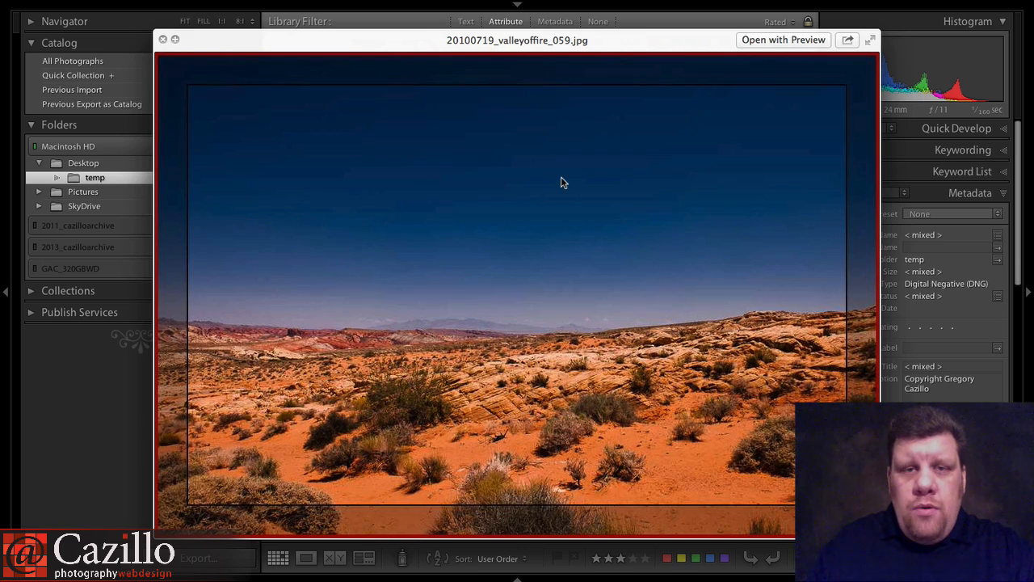
# Flip back and forth through the Red Rock Canyon and Valley of Fire JPEG previews to examine their inner and outer borders
pyautogui.press('Up')
pyautogui.press('Up')
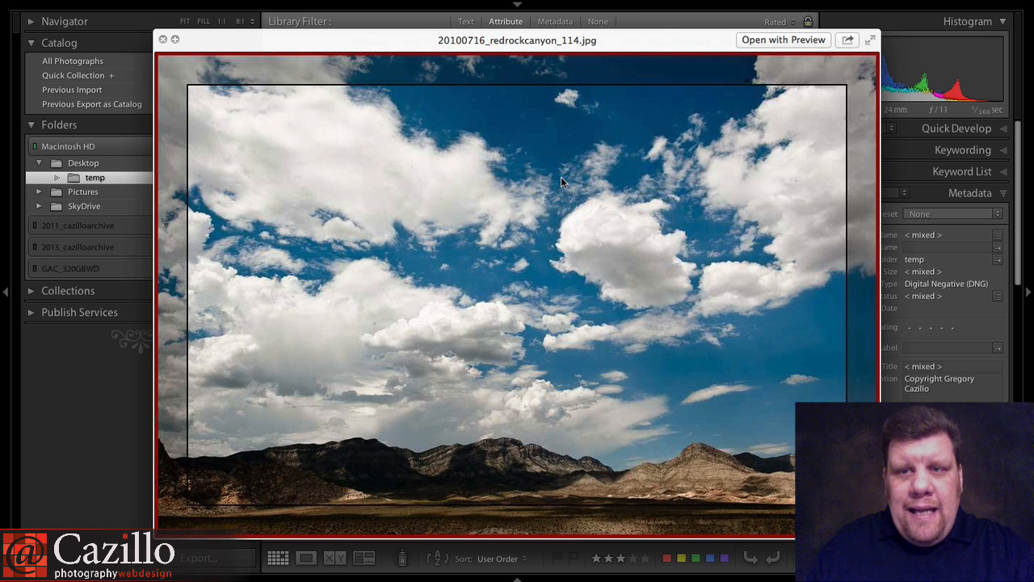
pyautogui.press('Up')
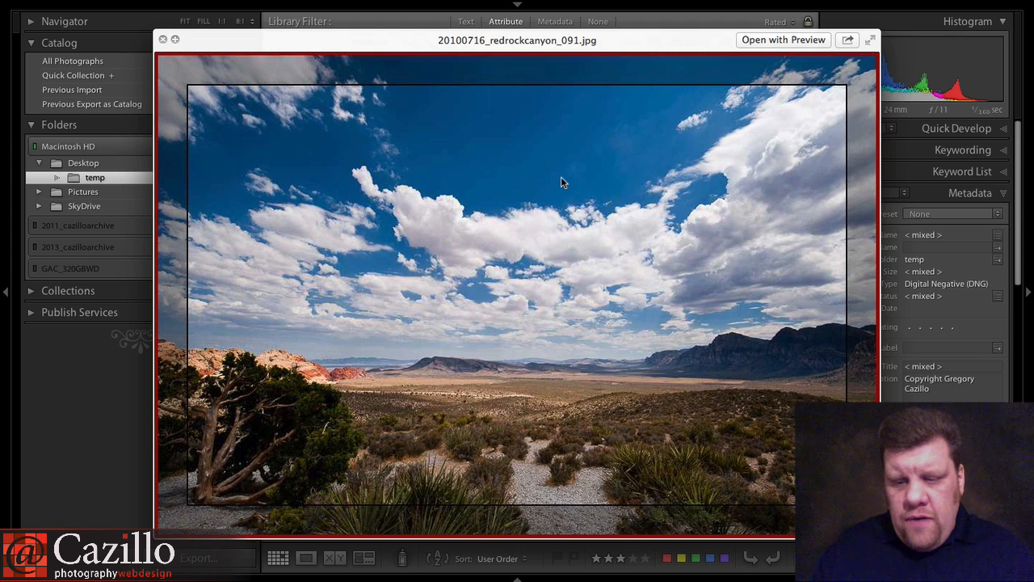
pyautogui.press('Right')
pyautogui.press('Right')
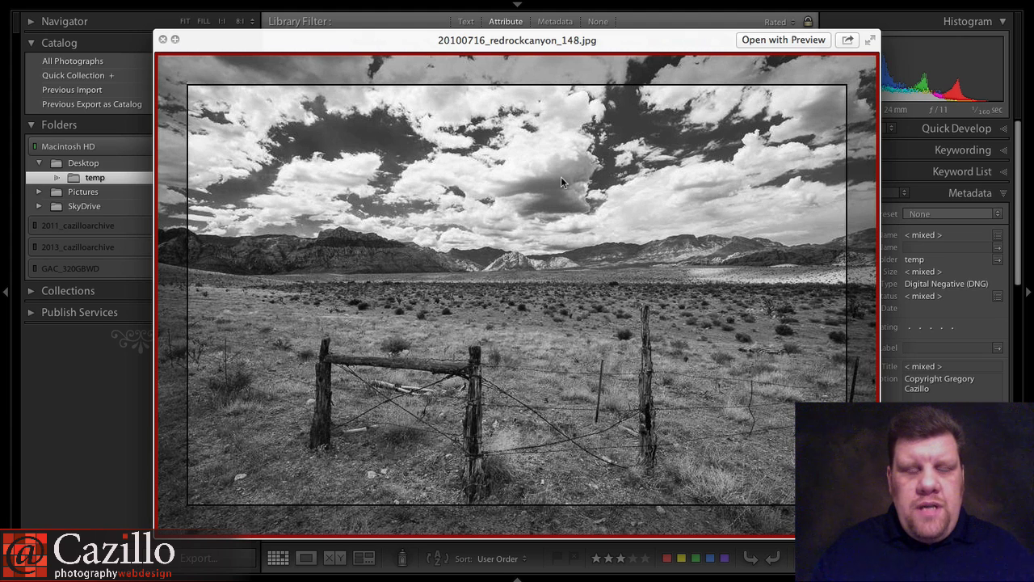
pyautogui.press('Right')
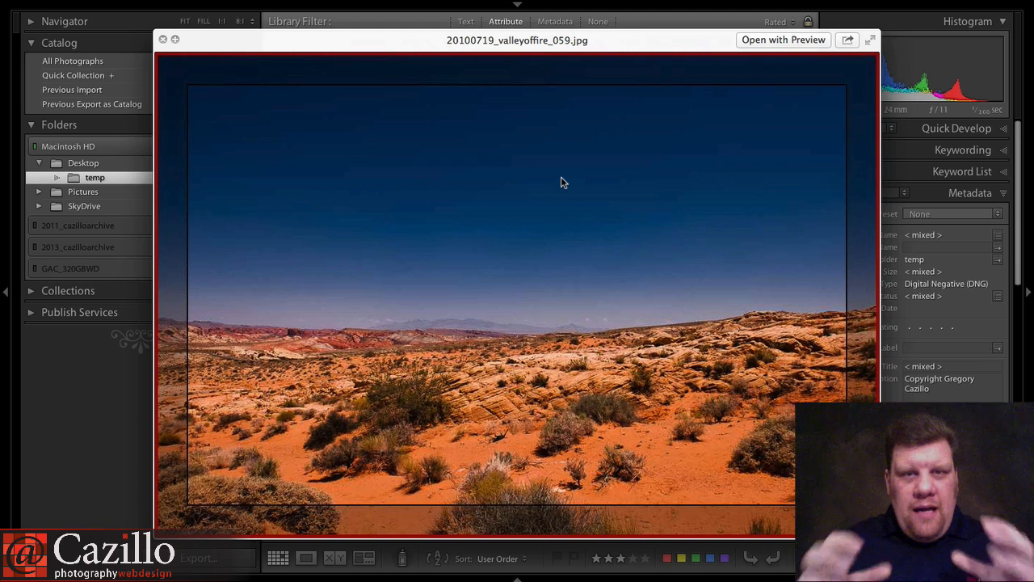
pyautogui.press('Left')
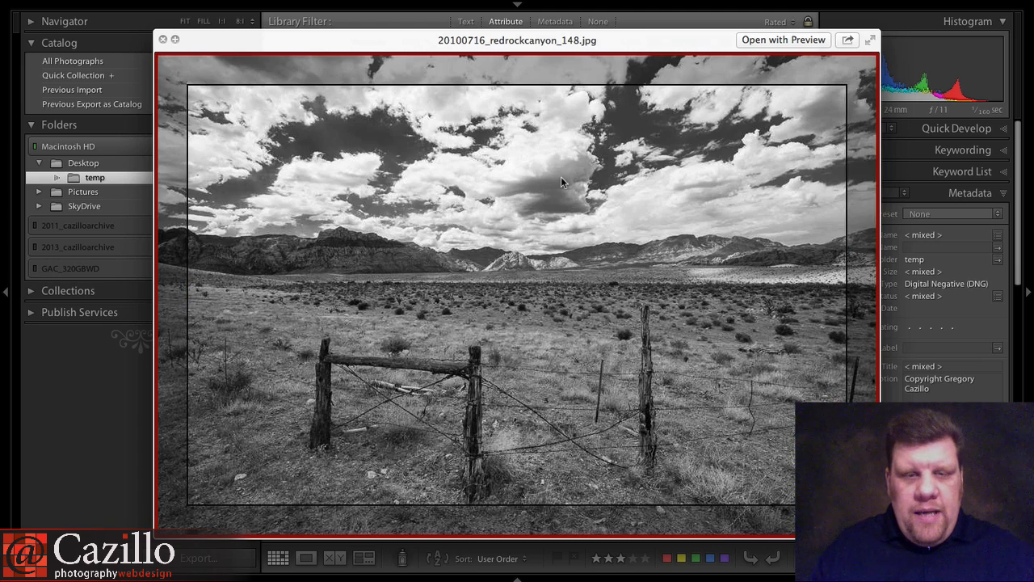
pyautogui.press('Left')
pyautogui.press('Left')
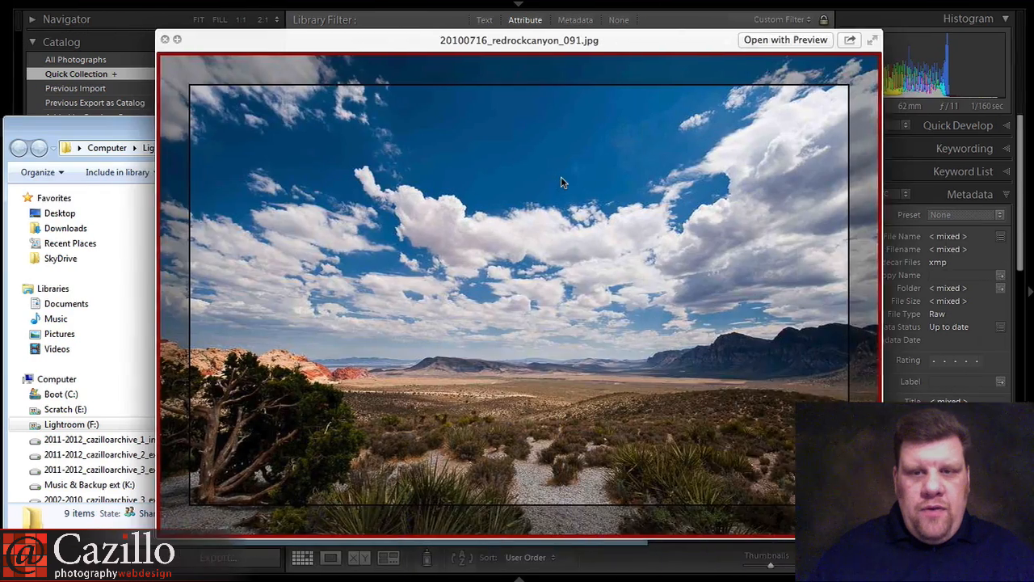
# Close the preview and view the Windows-exported images from Hoover Dam to Valley of Fire in Windows Photo Viewer to examine their outer borders
pyautogui.press('space')
pyautogui.moveTo(530, 136); pyautogui.dragTo(668, 110)
pyautogui.doubleClick(414, 186)
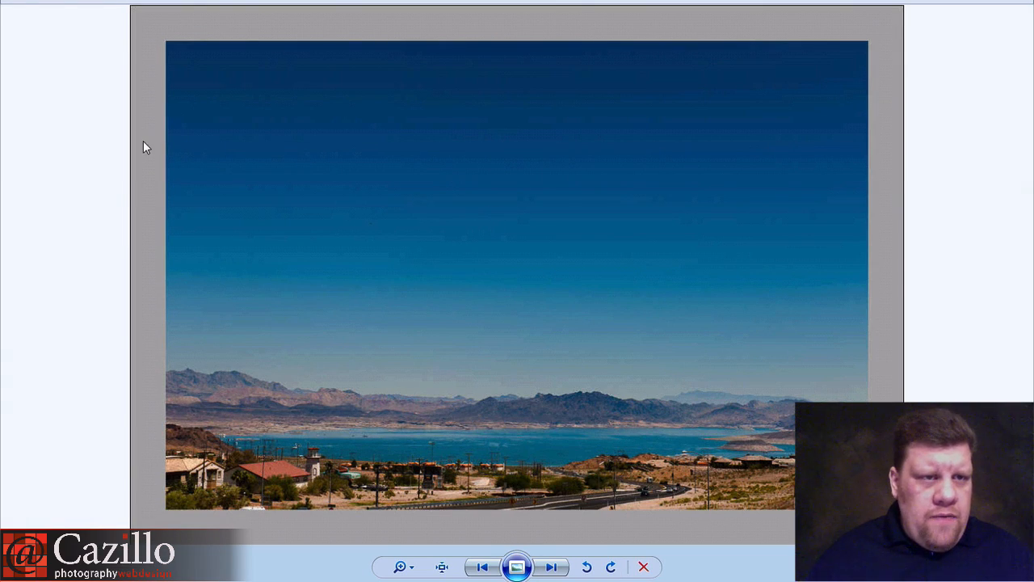
pyautogui.press('Right')
pyautogui.press('Right')
pyautogui.press('Right')
pyautogui.press('Right')
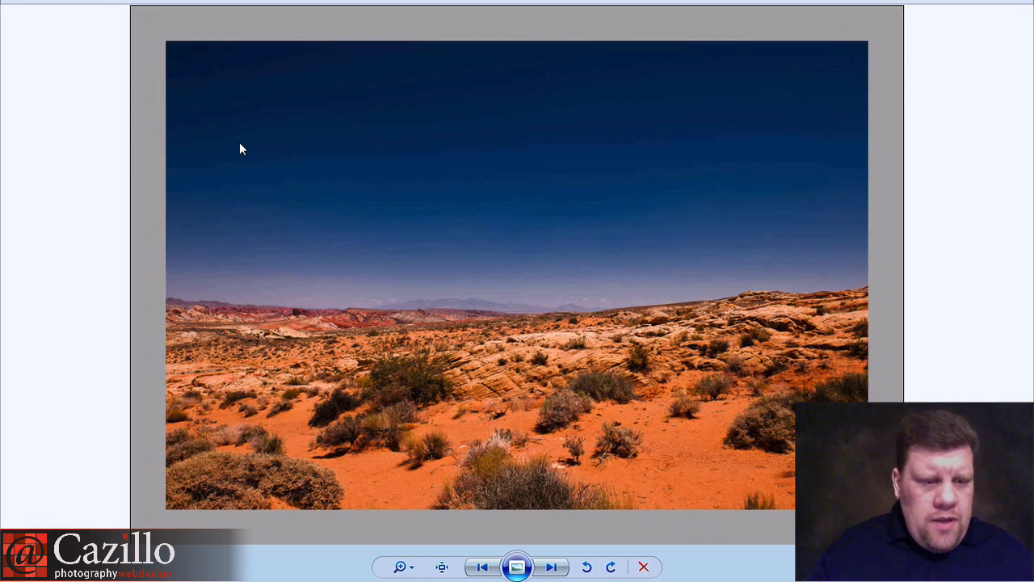
pyautogui.press('Left')
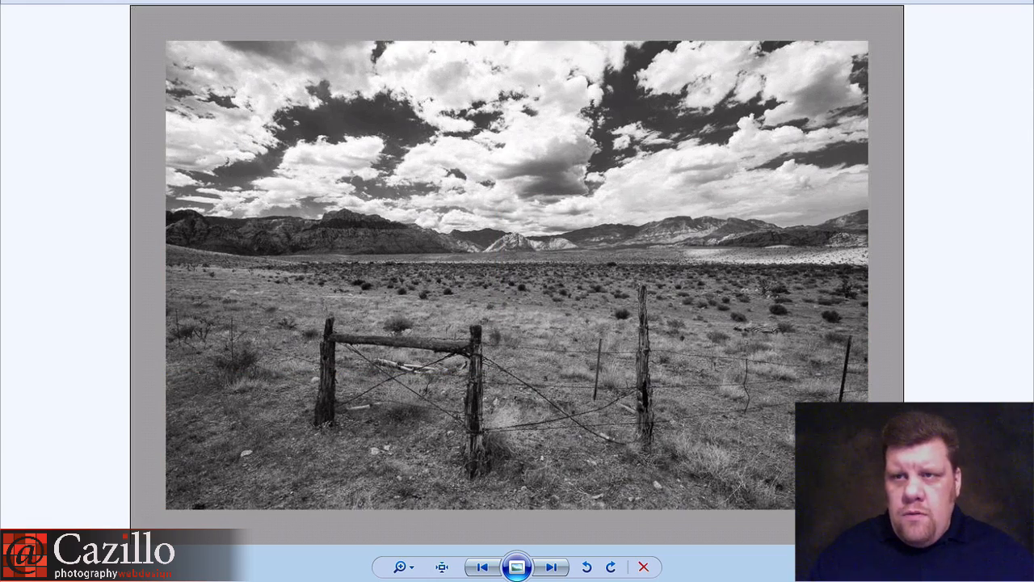
pyautogui.hotkey('alt', 'F4')
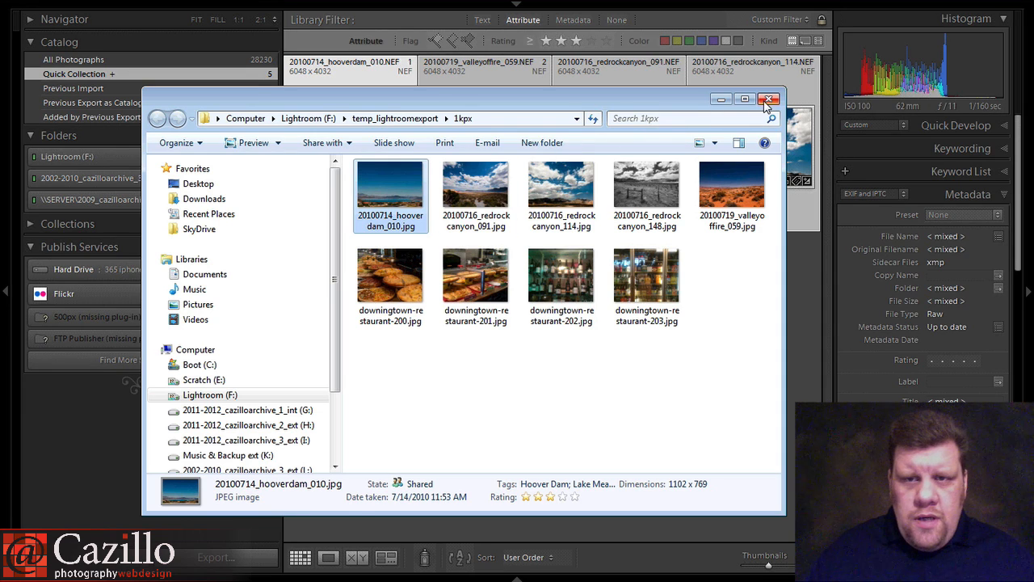
# Close the 1kpx folder window and open only 20100714_hooverdam_010.NEF in the Loupe view
pyautogui.click(768, 100)
pyautogui.click(380, 162)
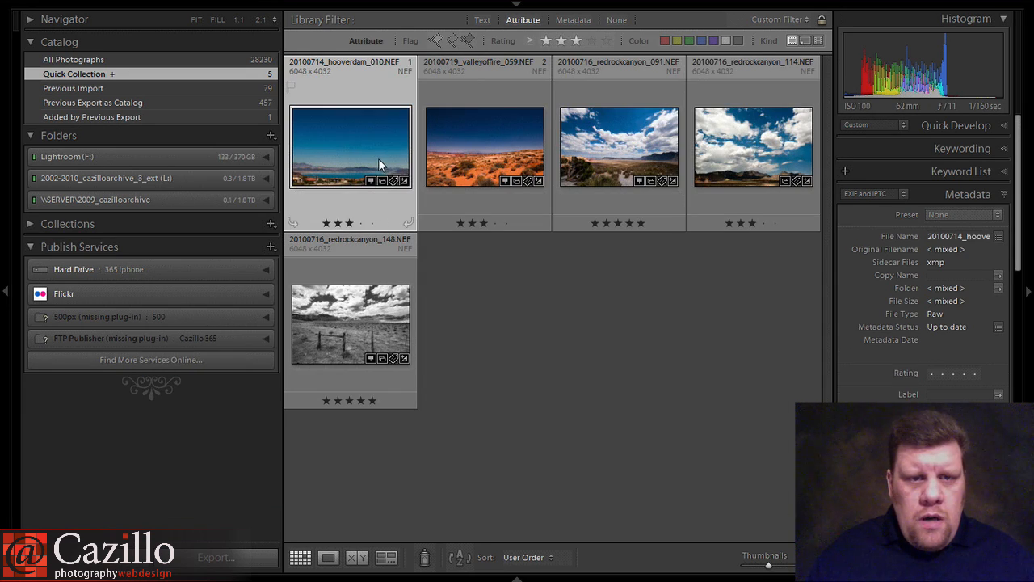
pyautogui.doubleClick(378, 158)
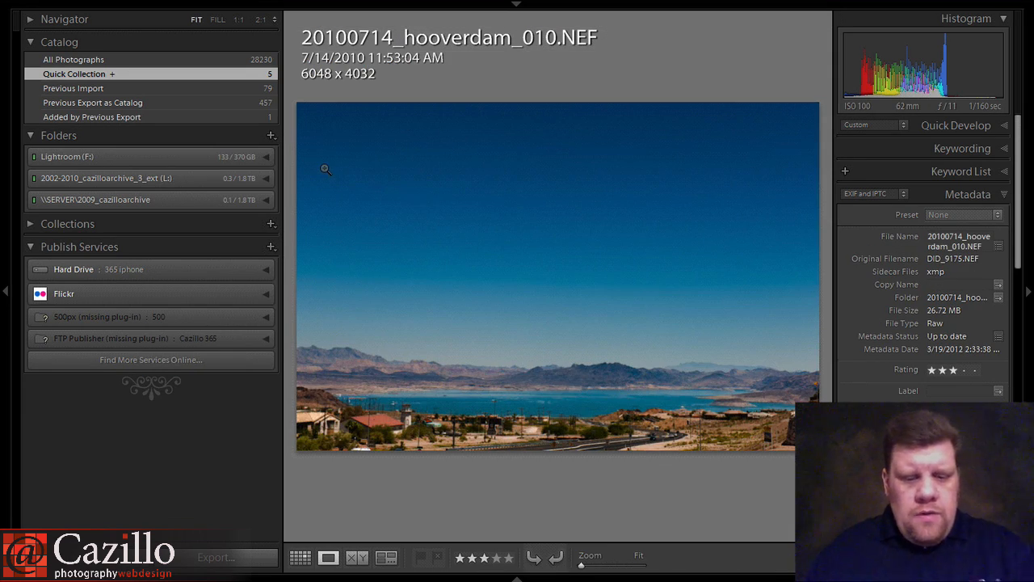
# Start exporting the Hoover Dam photo and set the first Mogrify outer border's color to black
pyautogui.click(207, 557)
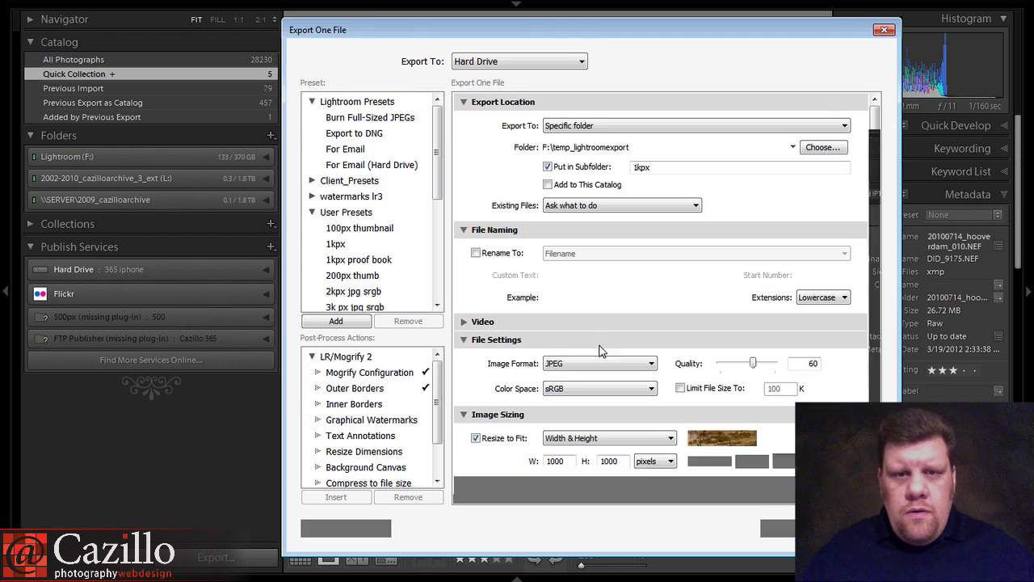
pyautogui.moveTo(876, 251); pyautogui.dragTo(868, 358)
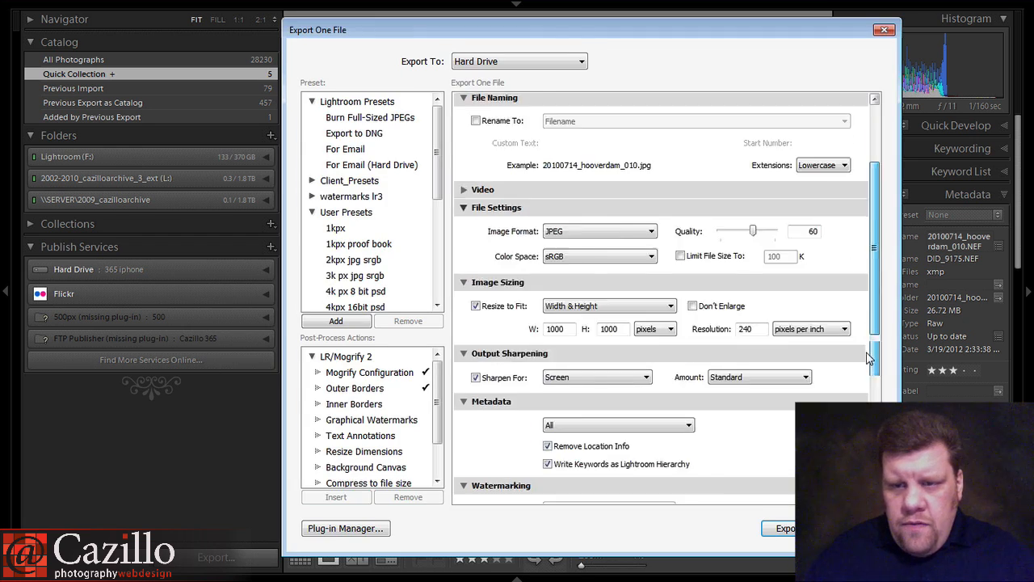
pyautogui.scroll(-5, 868, 358)
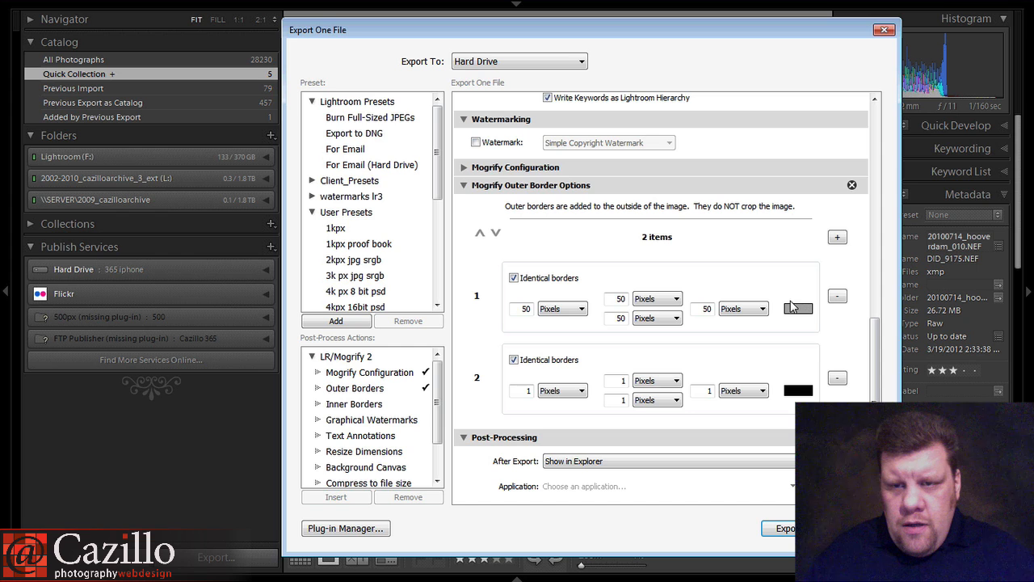
pyautogui.click(795, 308)
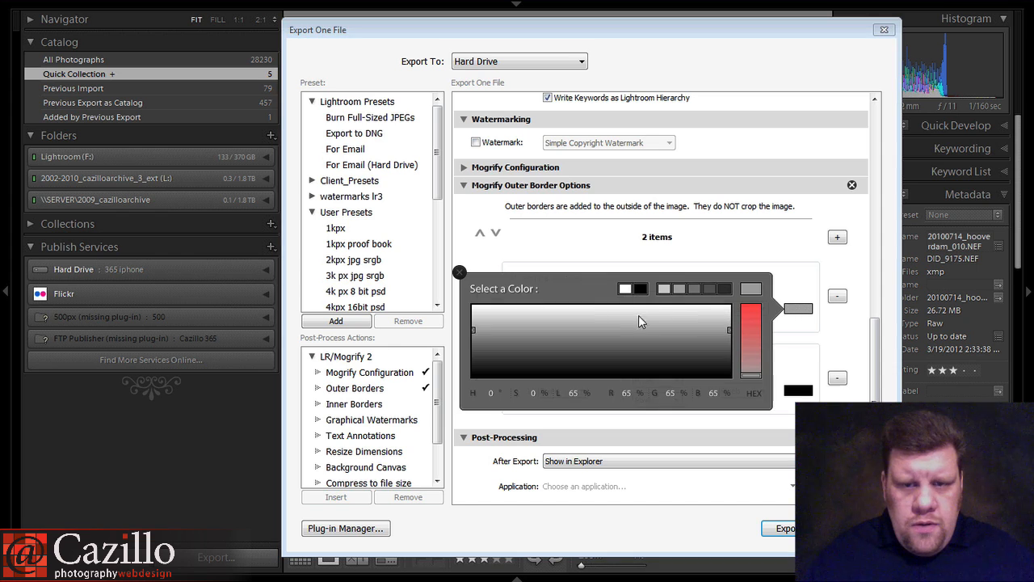
pyautogui.click(640, 288)
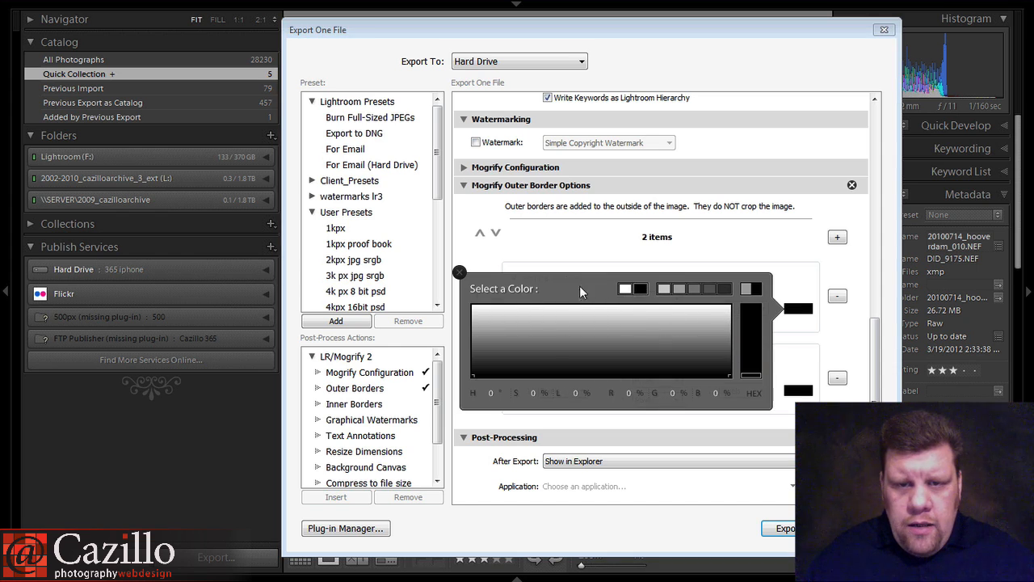
pyautogui.click(459, 271)
# Set the second outer border's color to a near-white shade
pyautogui.click(796, 390)
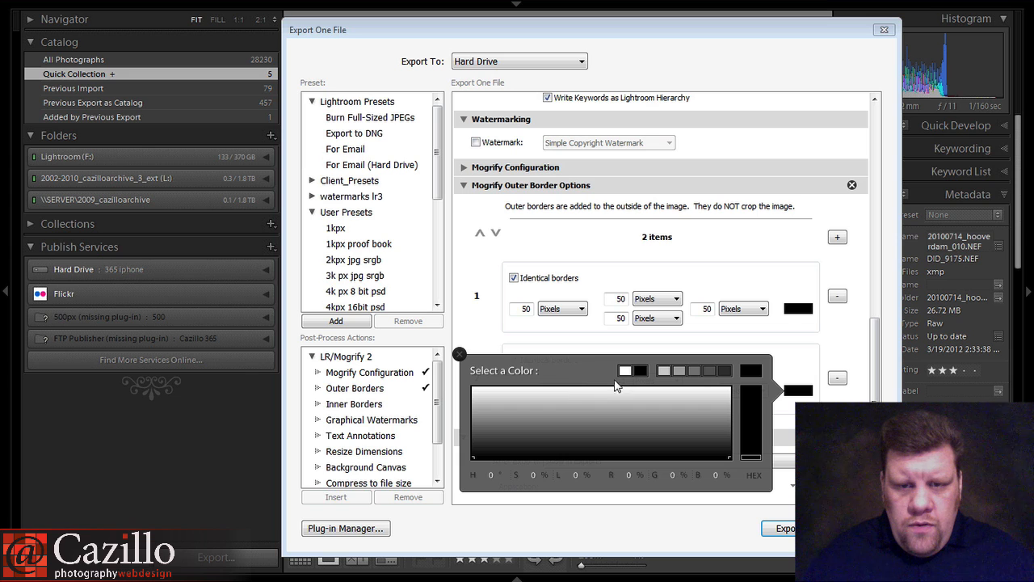
pyautogui.click(586, 394)
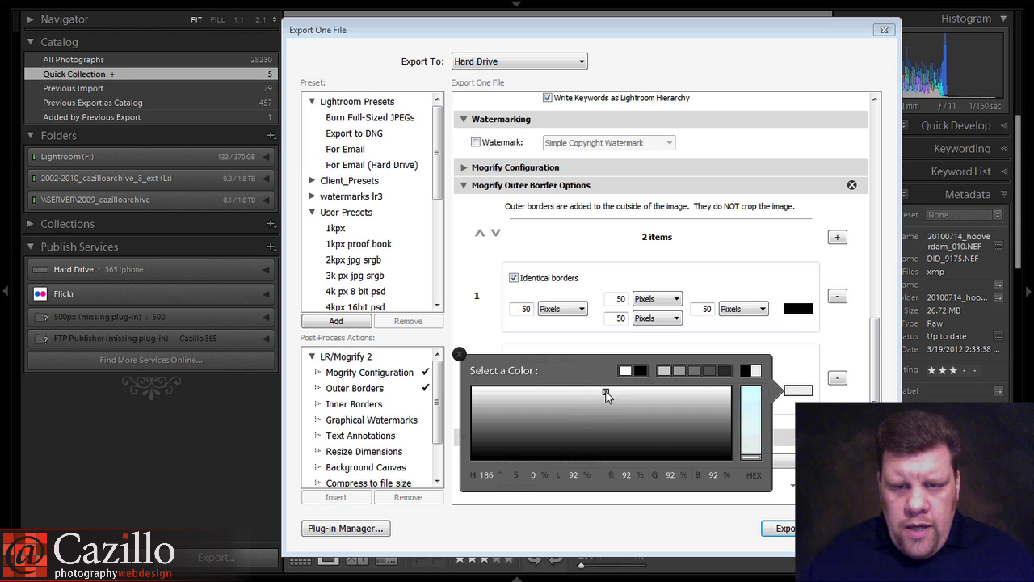
pyautogui.click(605, 390)
pyautogui.click(458, 353)
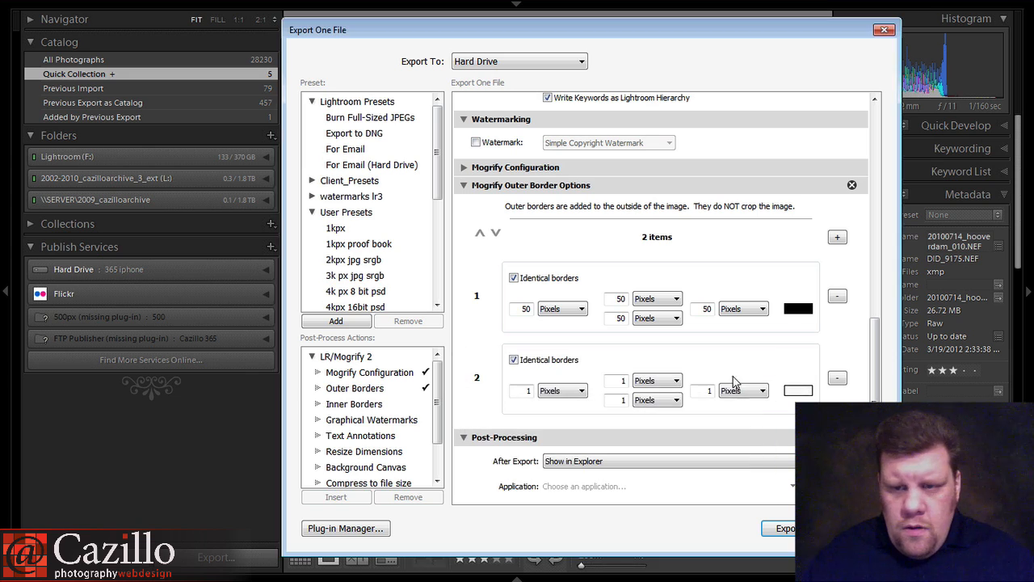
# Export the Hoover Dam photo, overwriting the existing JPEG, and open the result from the 1kpx folder
pyautogui.click(779, 528)
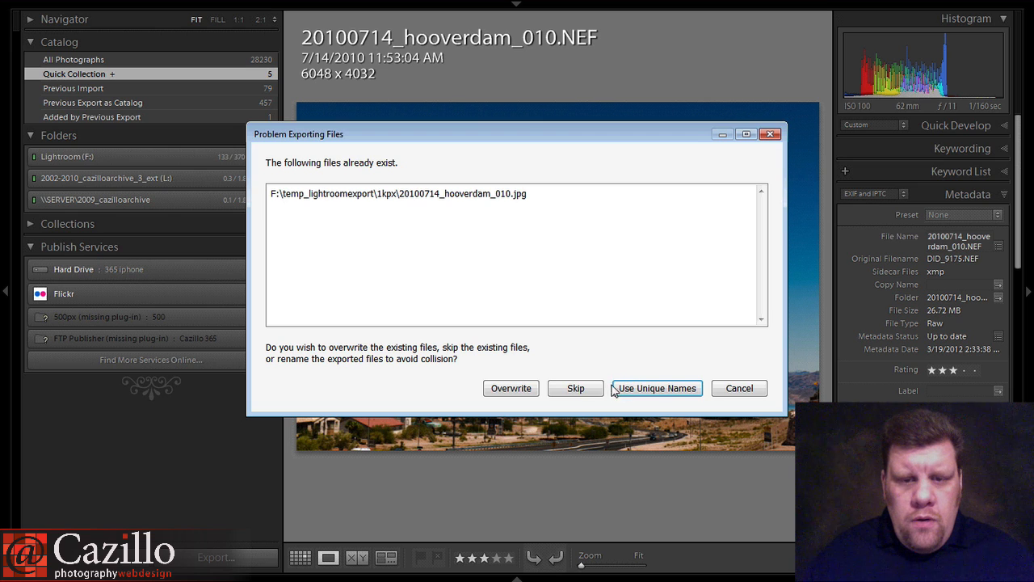
pyautogui.click(533, 389)
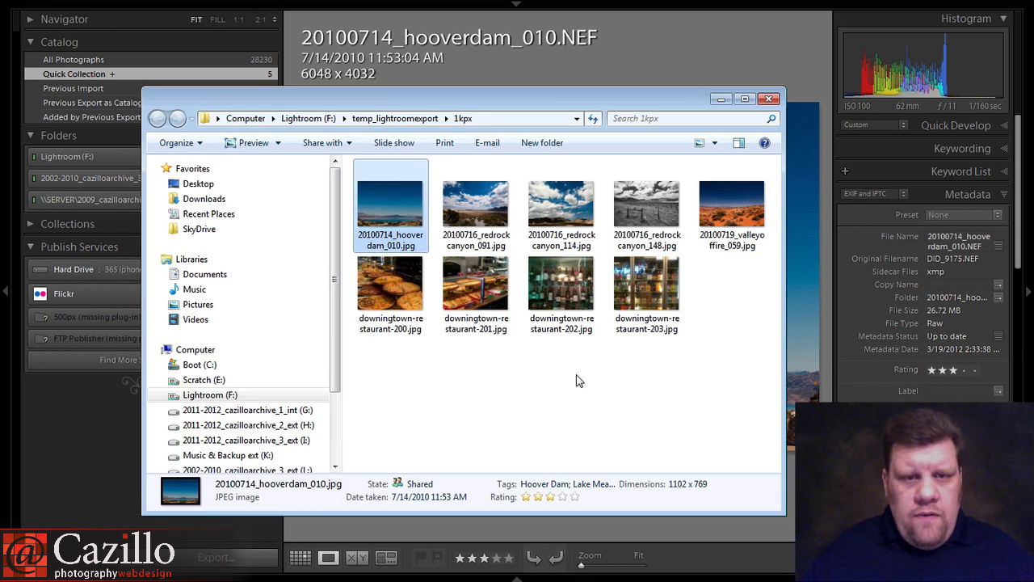
pyautogui.doubleClick(410, 205)
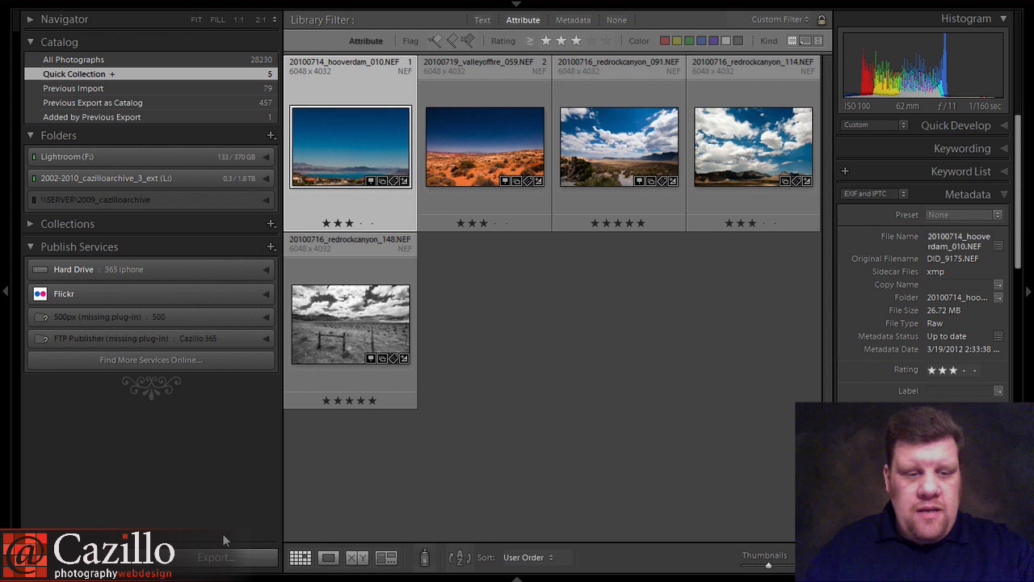
# In a new export of the Hoover Dam photo, make the first outer border 3 pixels white and the second 40 pixels black
pyautogui.click(216, 556)
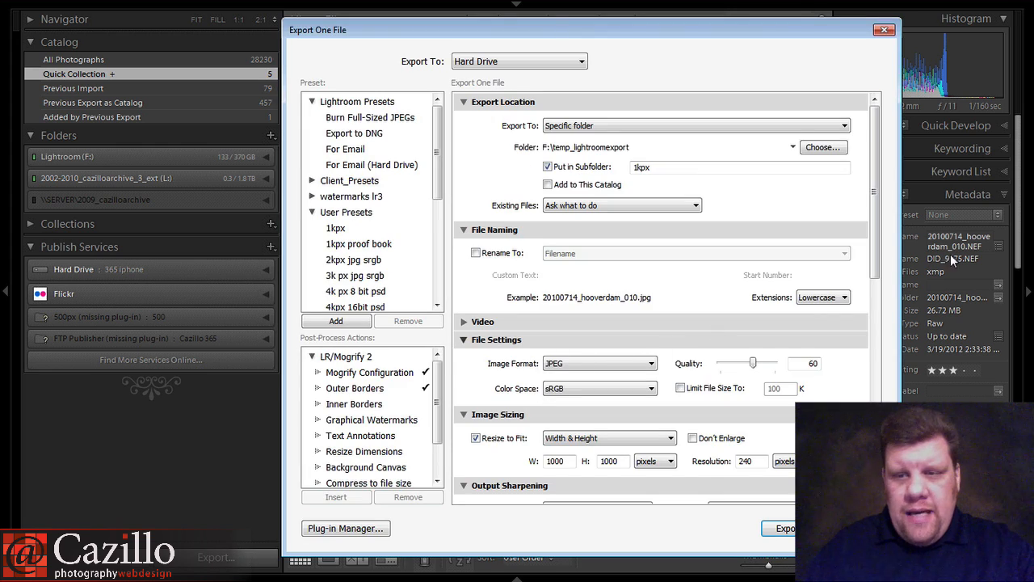
pyautogui.moveTo(876, 213); pyautogui.dragTo(876, 428)
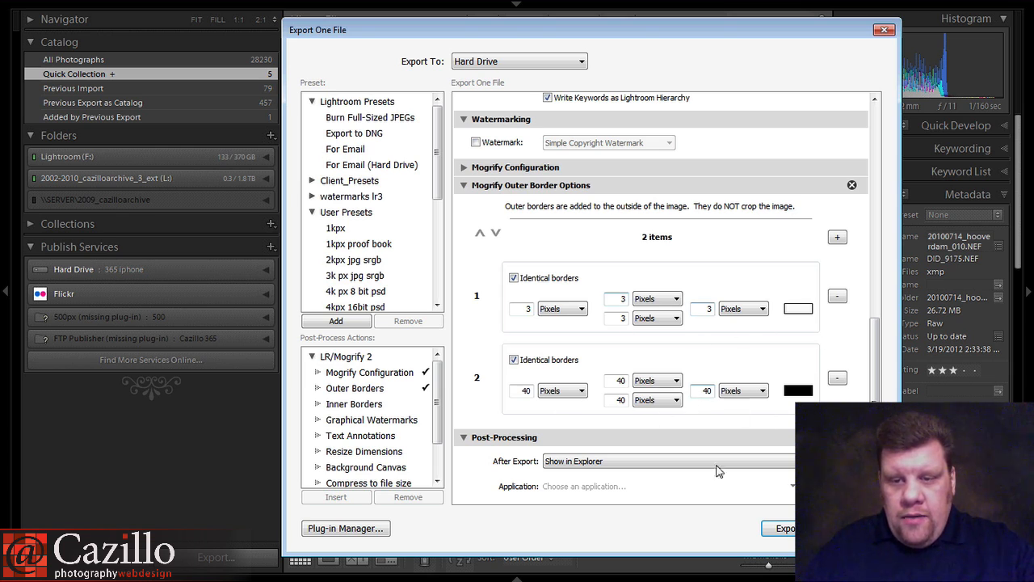
# Export the photo over the existing 20100714_hooverdam_010.jpg, view the result in Windows Photo Viewer, and close it
pyautogui.click(780, 528)
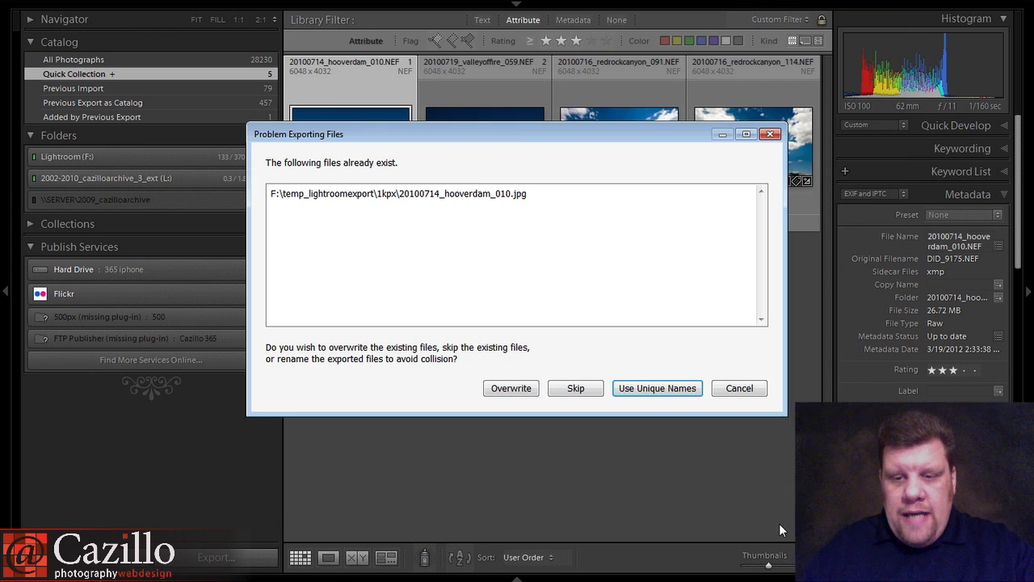
pyautogui.click(512, 388)
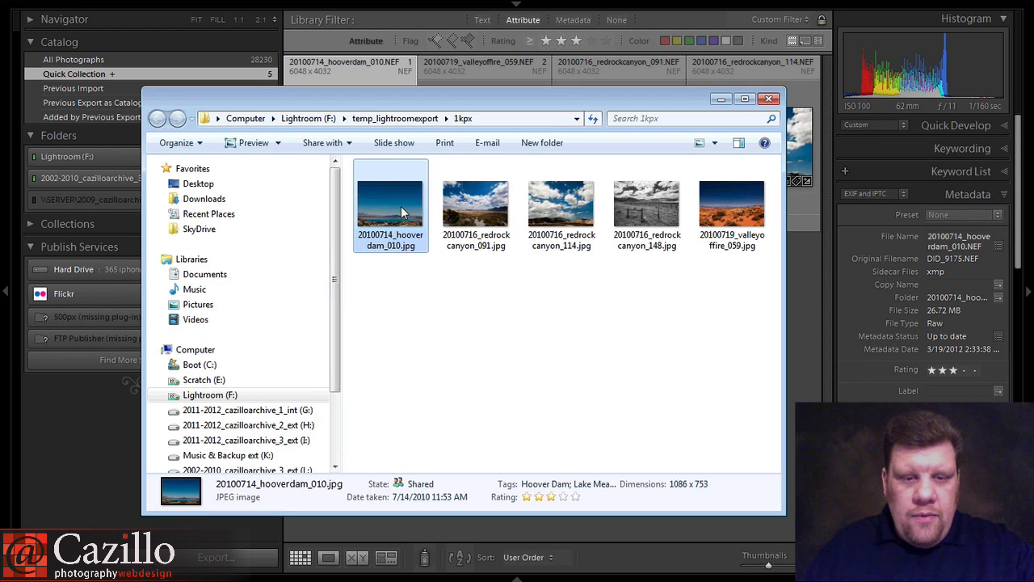
pyautogui.doubleClick(400, 206)
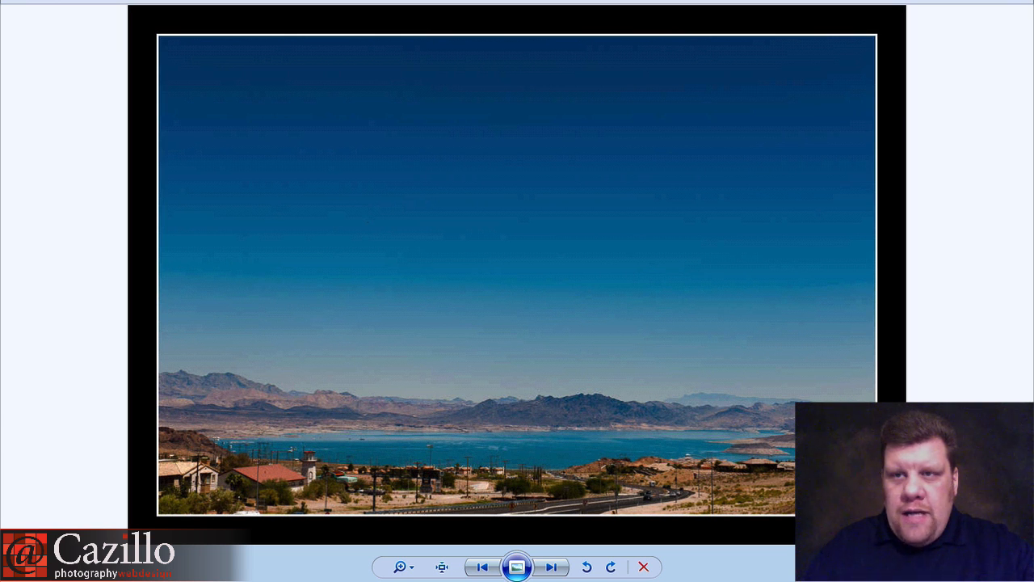
pyautogui.click(1015, 1)
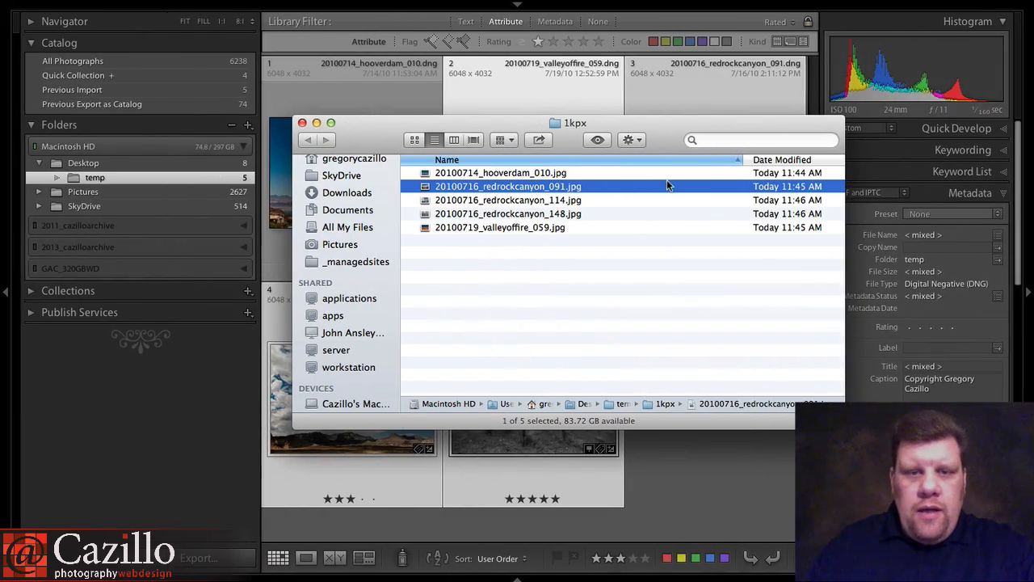
# On the Mac, preview the bordered JPEGs in the 1kpx folder again, from the Hoover Dam image to the Red Rock Canyon ones
pyautogui.click(574, 174)
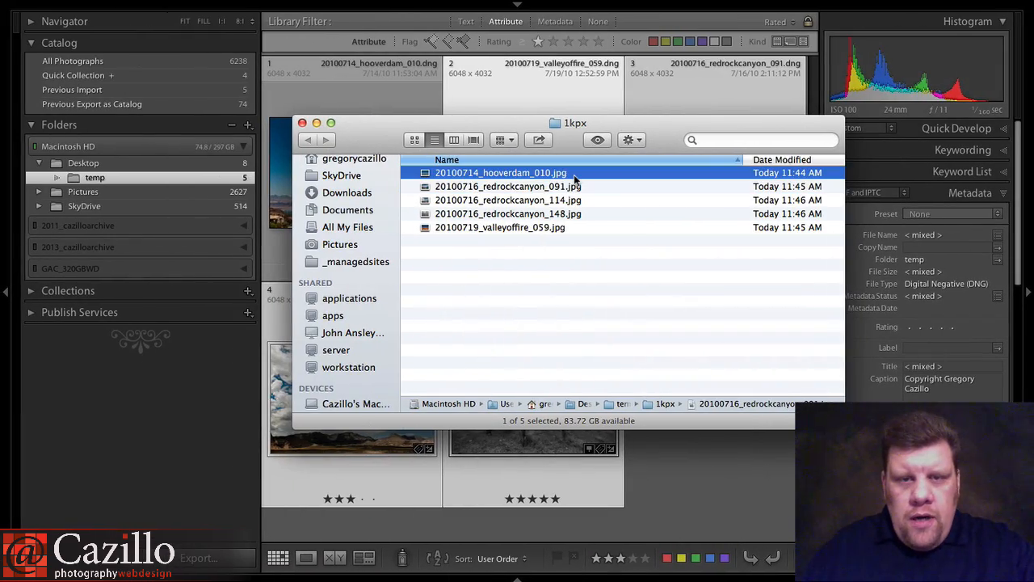
pyautogui.press('space')
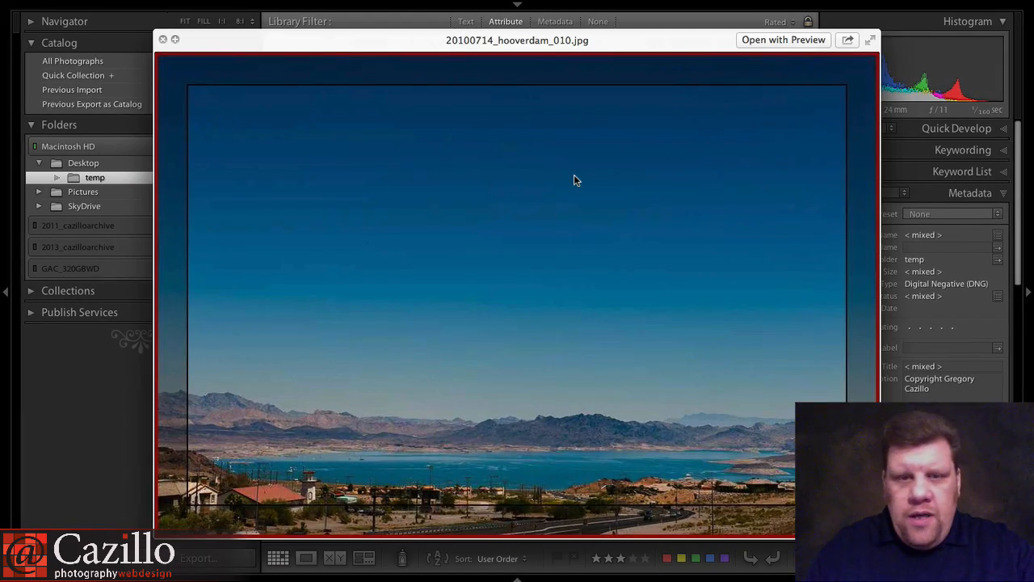
pyautogui.press('Down')
pyautogui.press('Down')
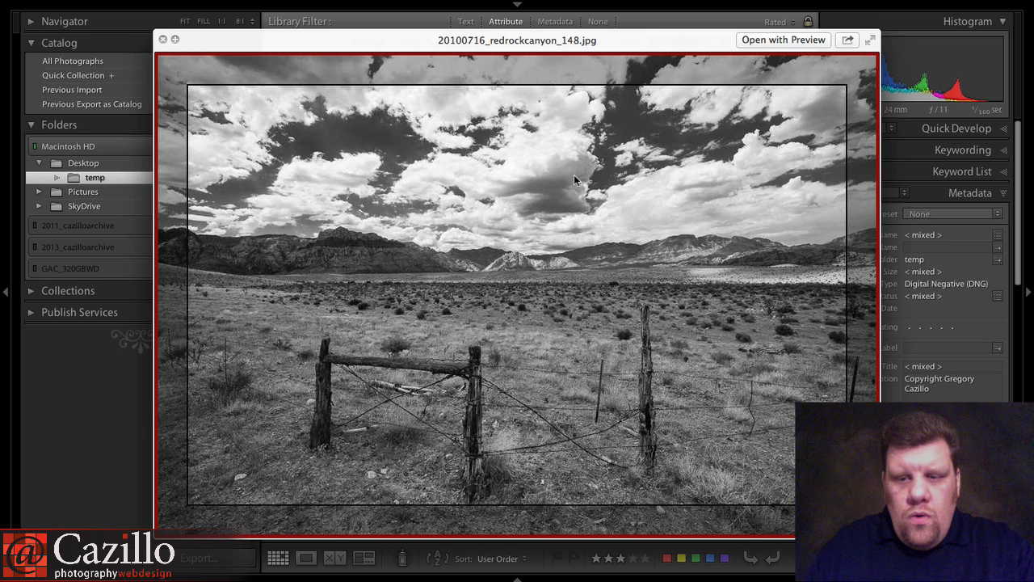
pyautogui.press('Down')
pyautogui.press('Up')
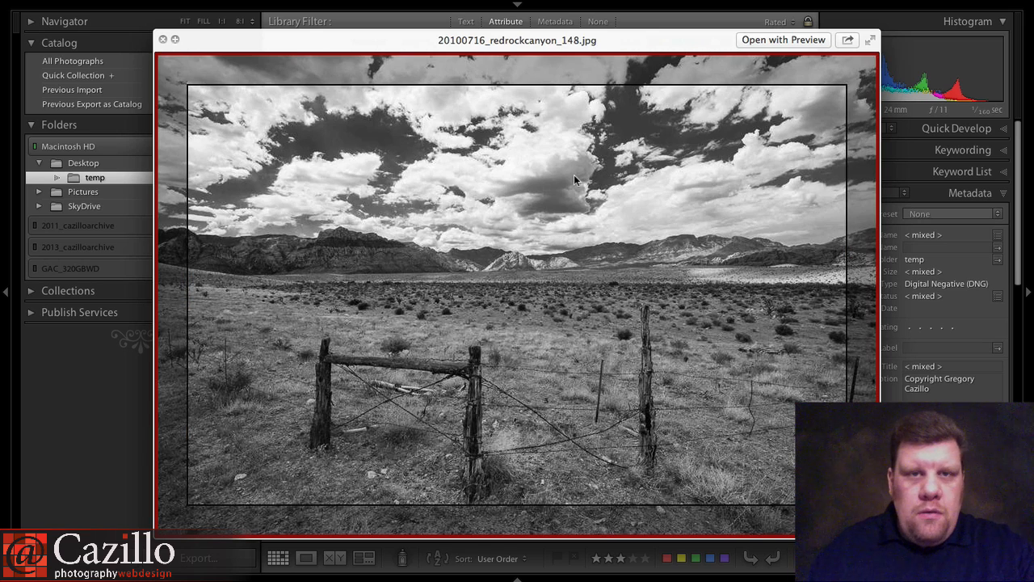